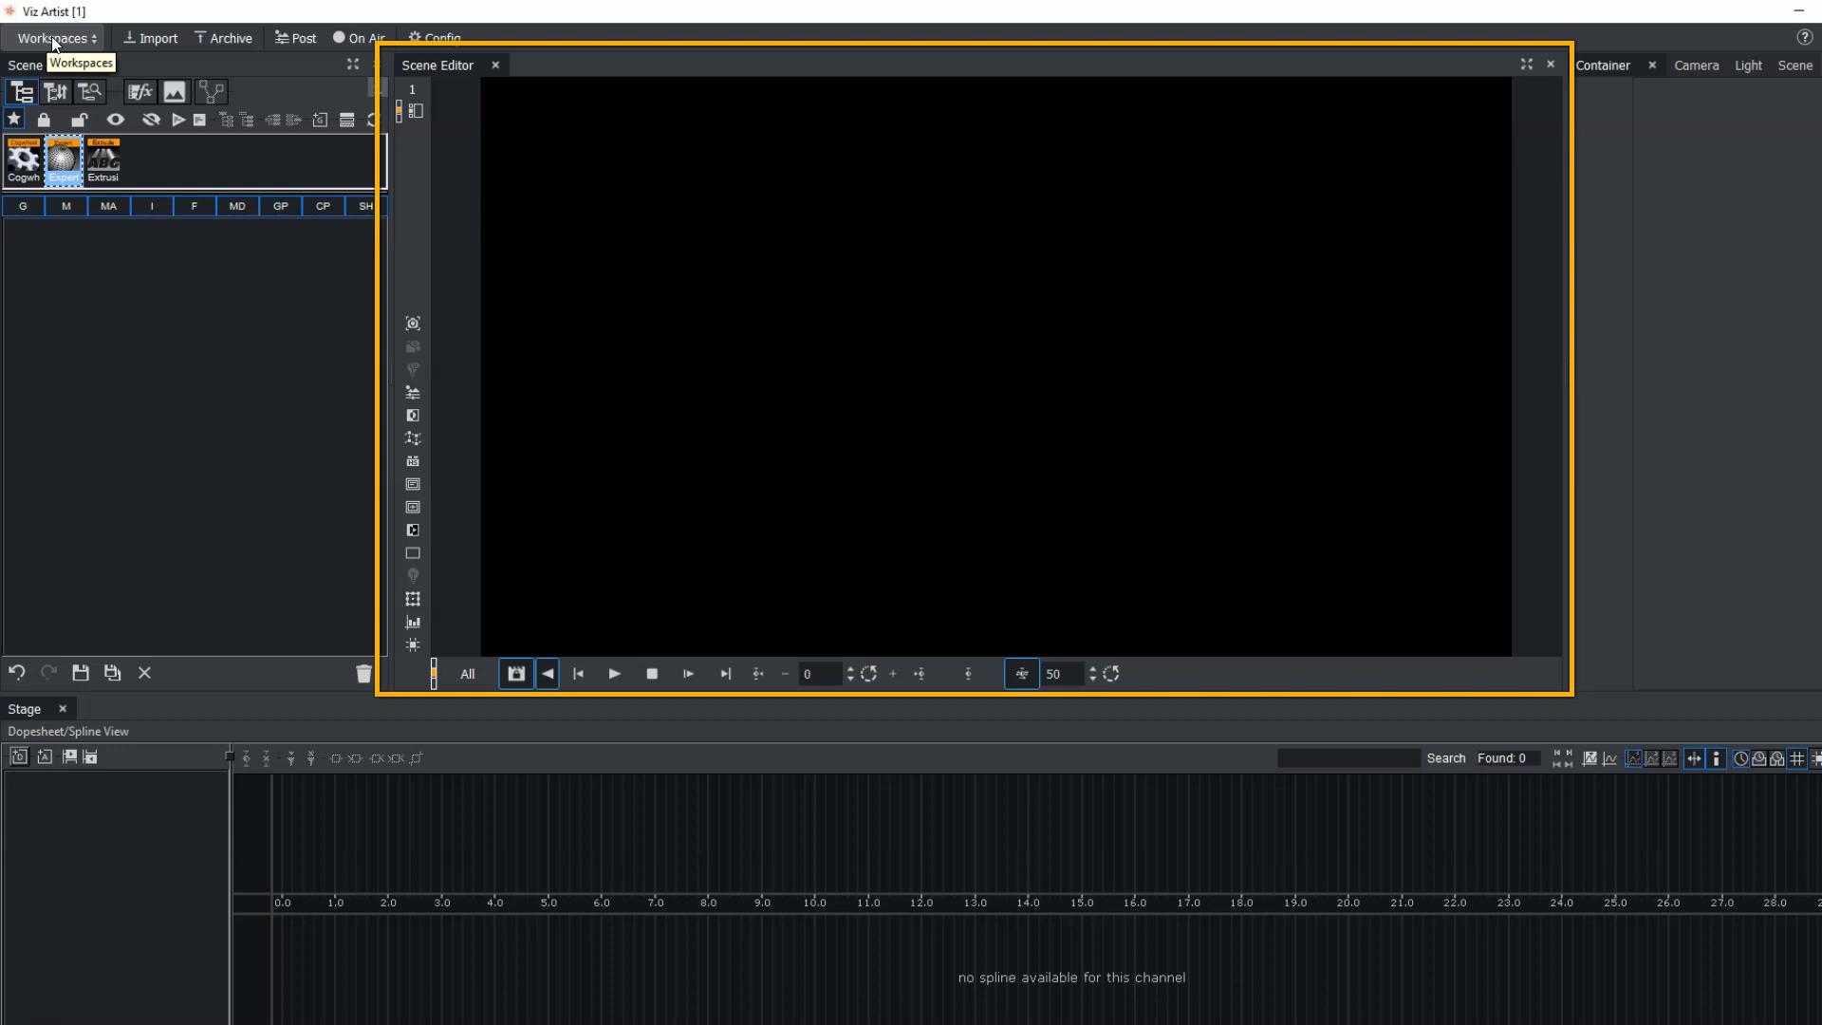
Step: Switch to the workspace layout with the scene tree and server browser, and open the livedesign1 scene
click(52, 38)
click(48, 59)
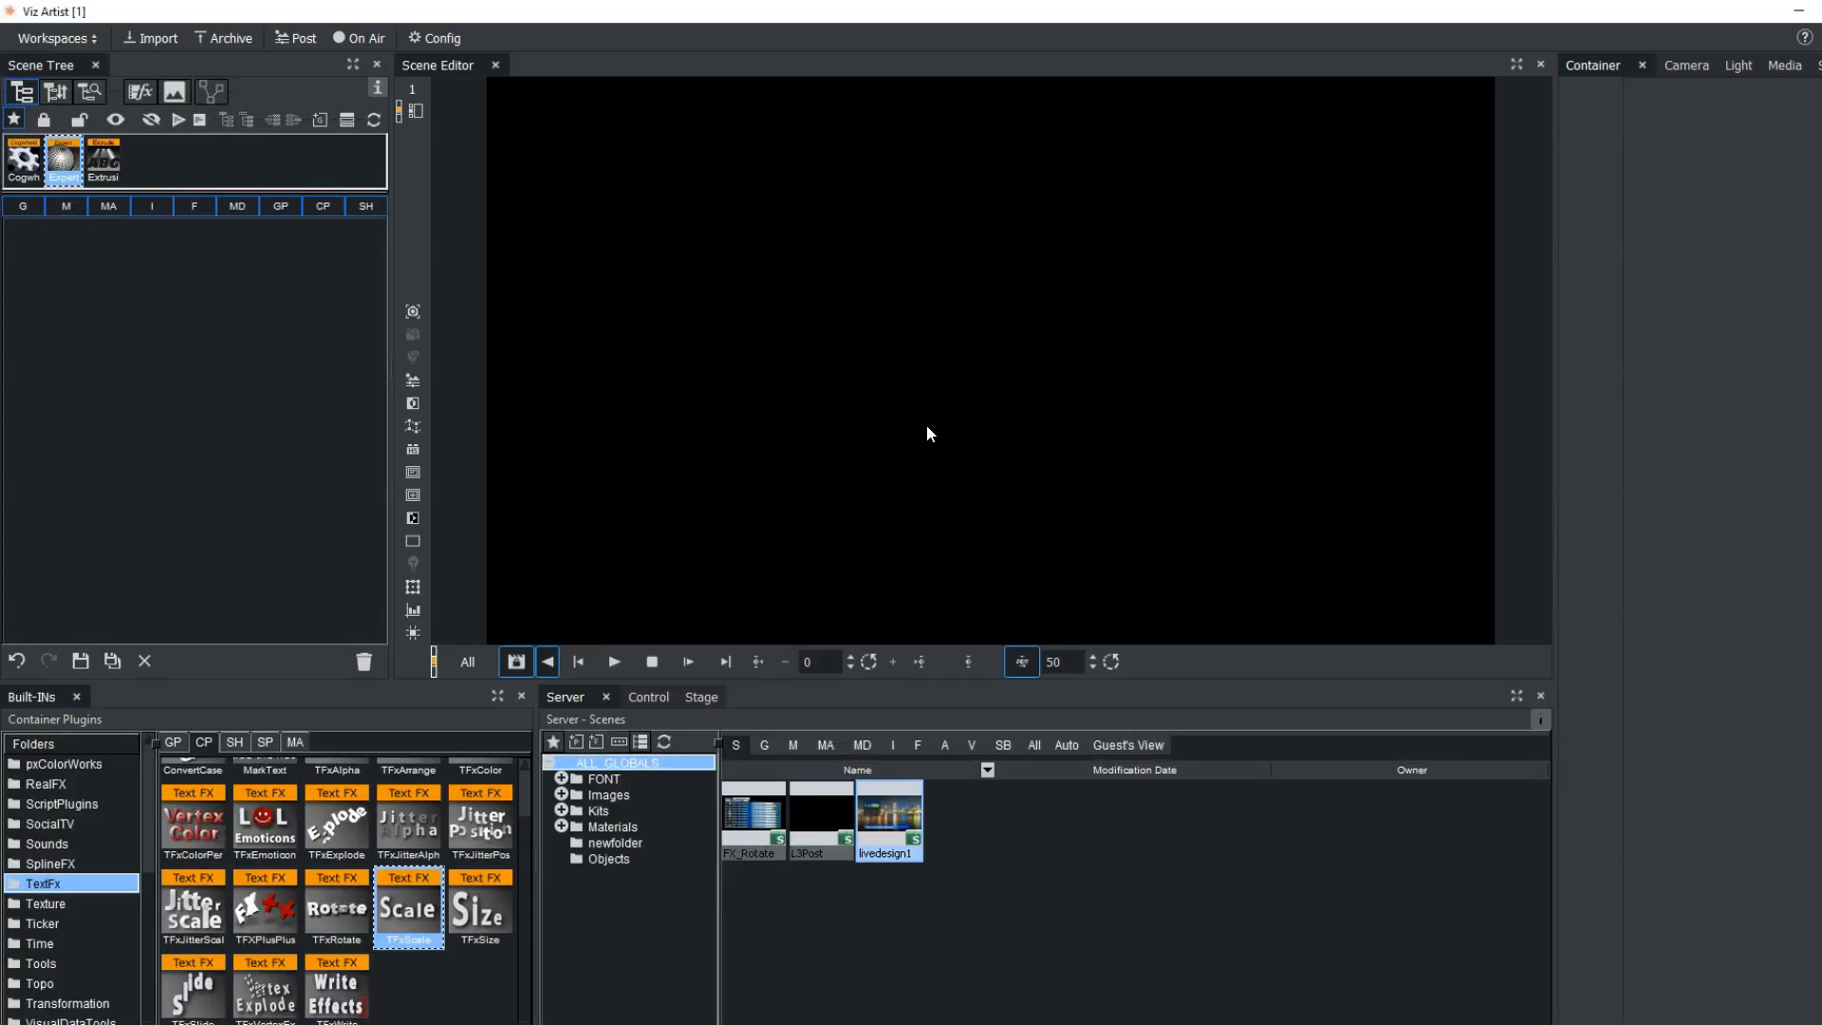
double_click(887, 811)
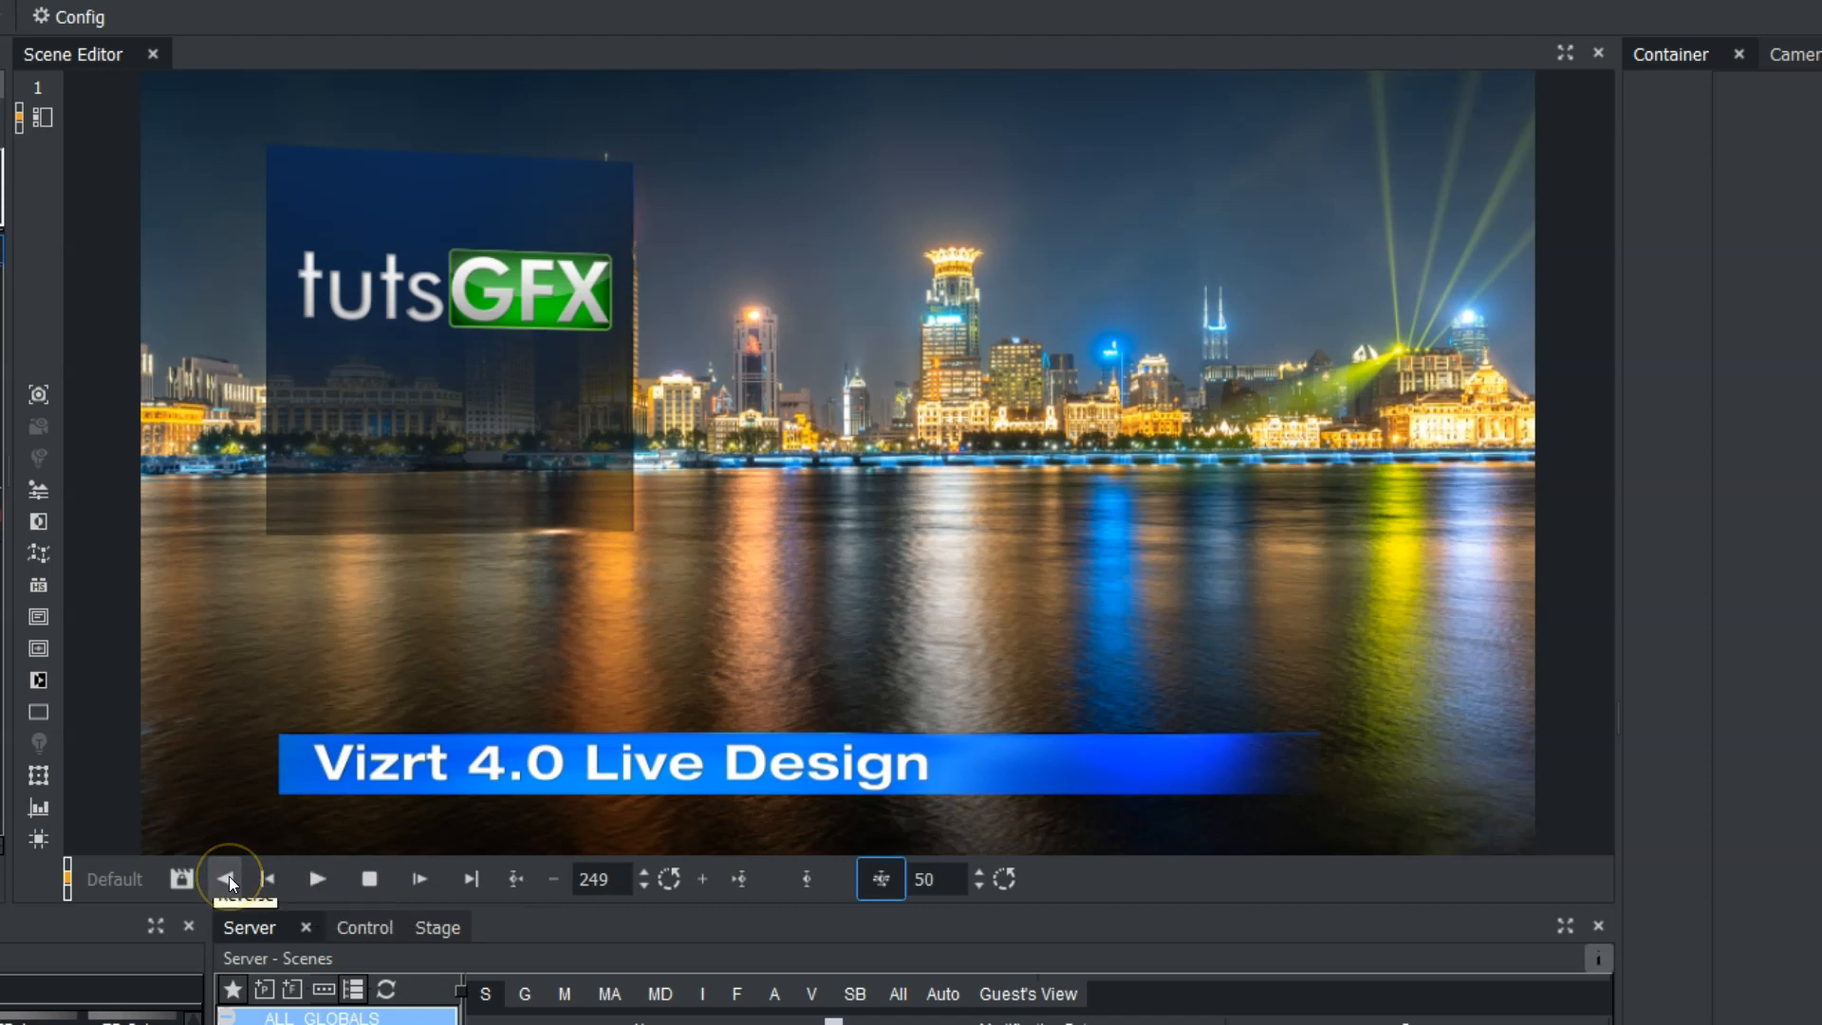
Step: Play the scene animation, rewind it to the start, and replay it from there
click(305, 879)
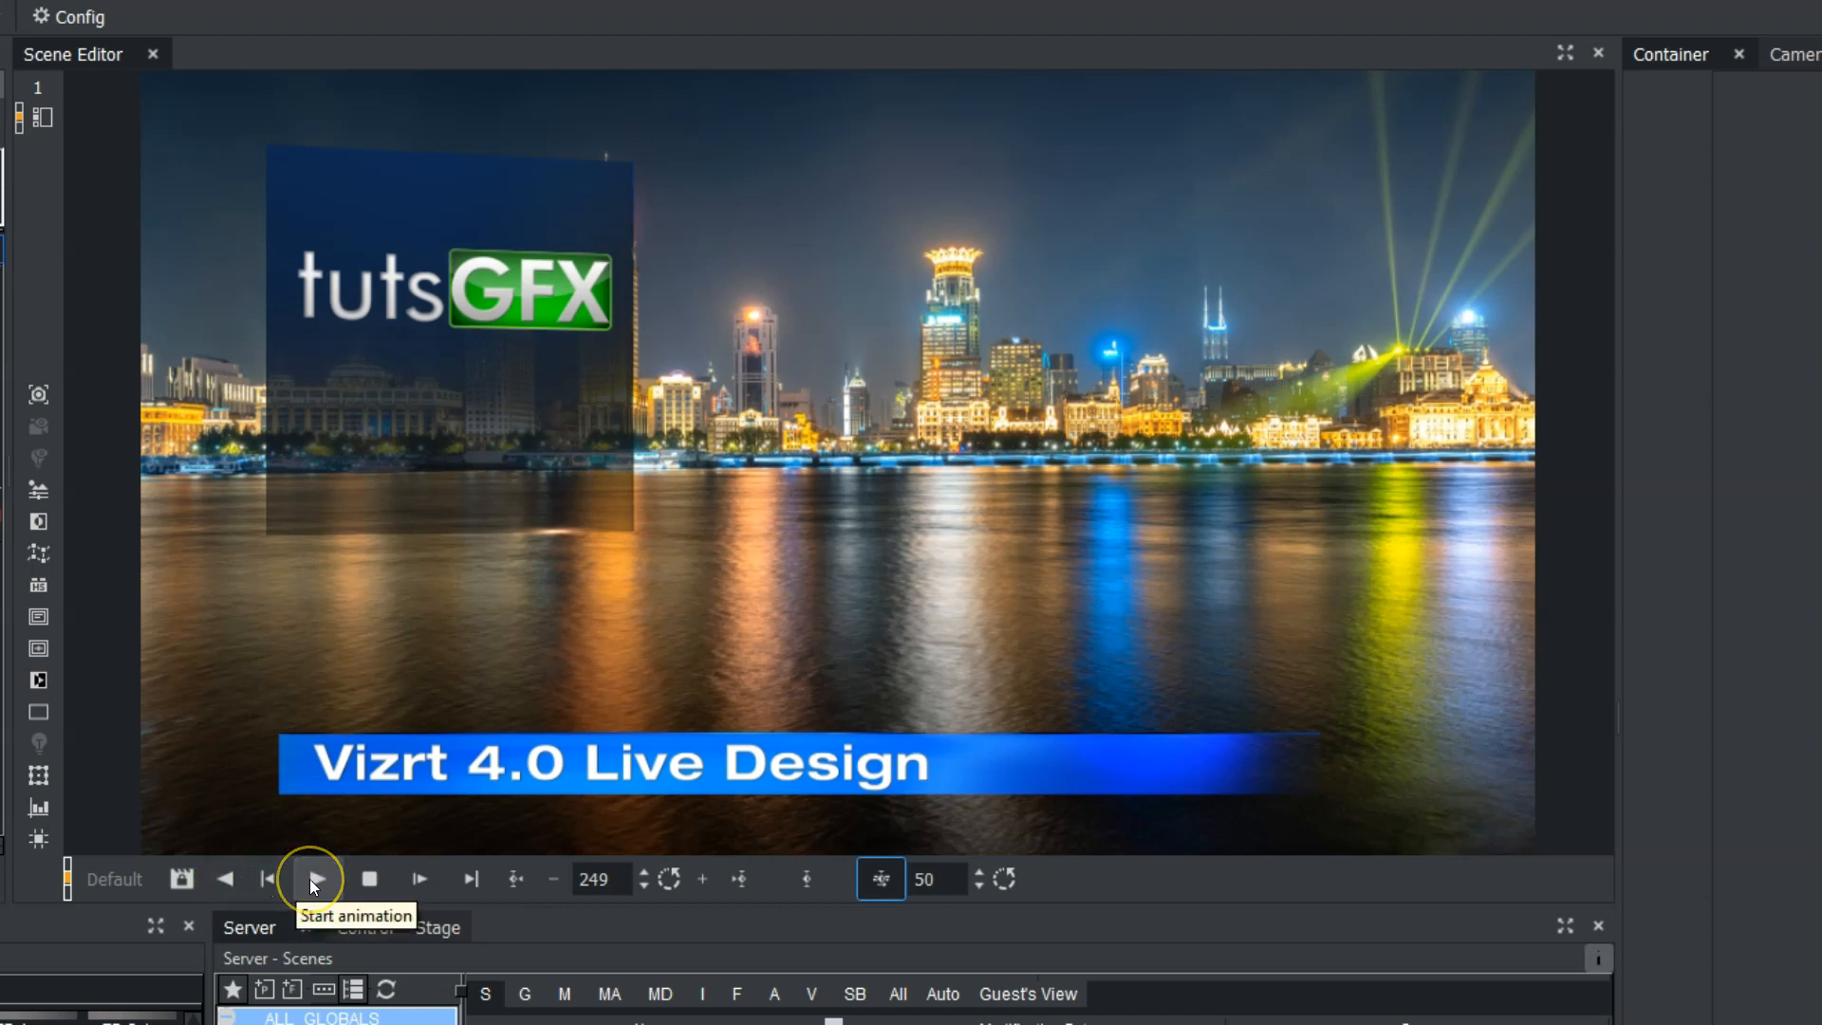
click(309, 878)
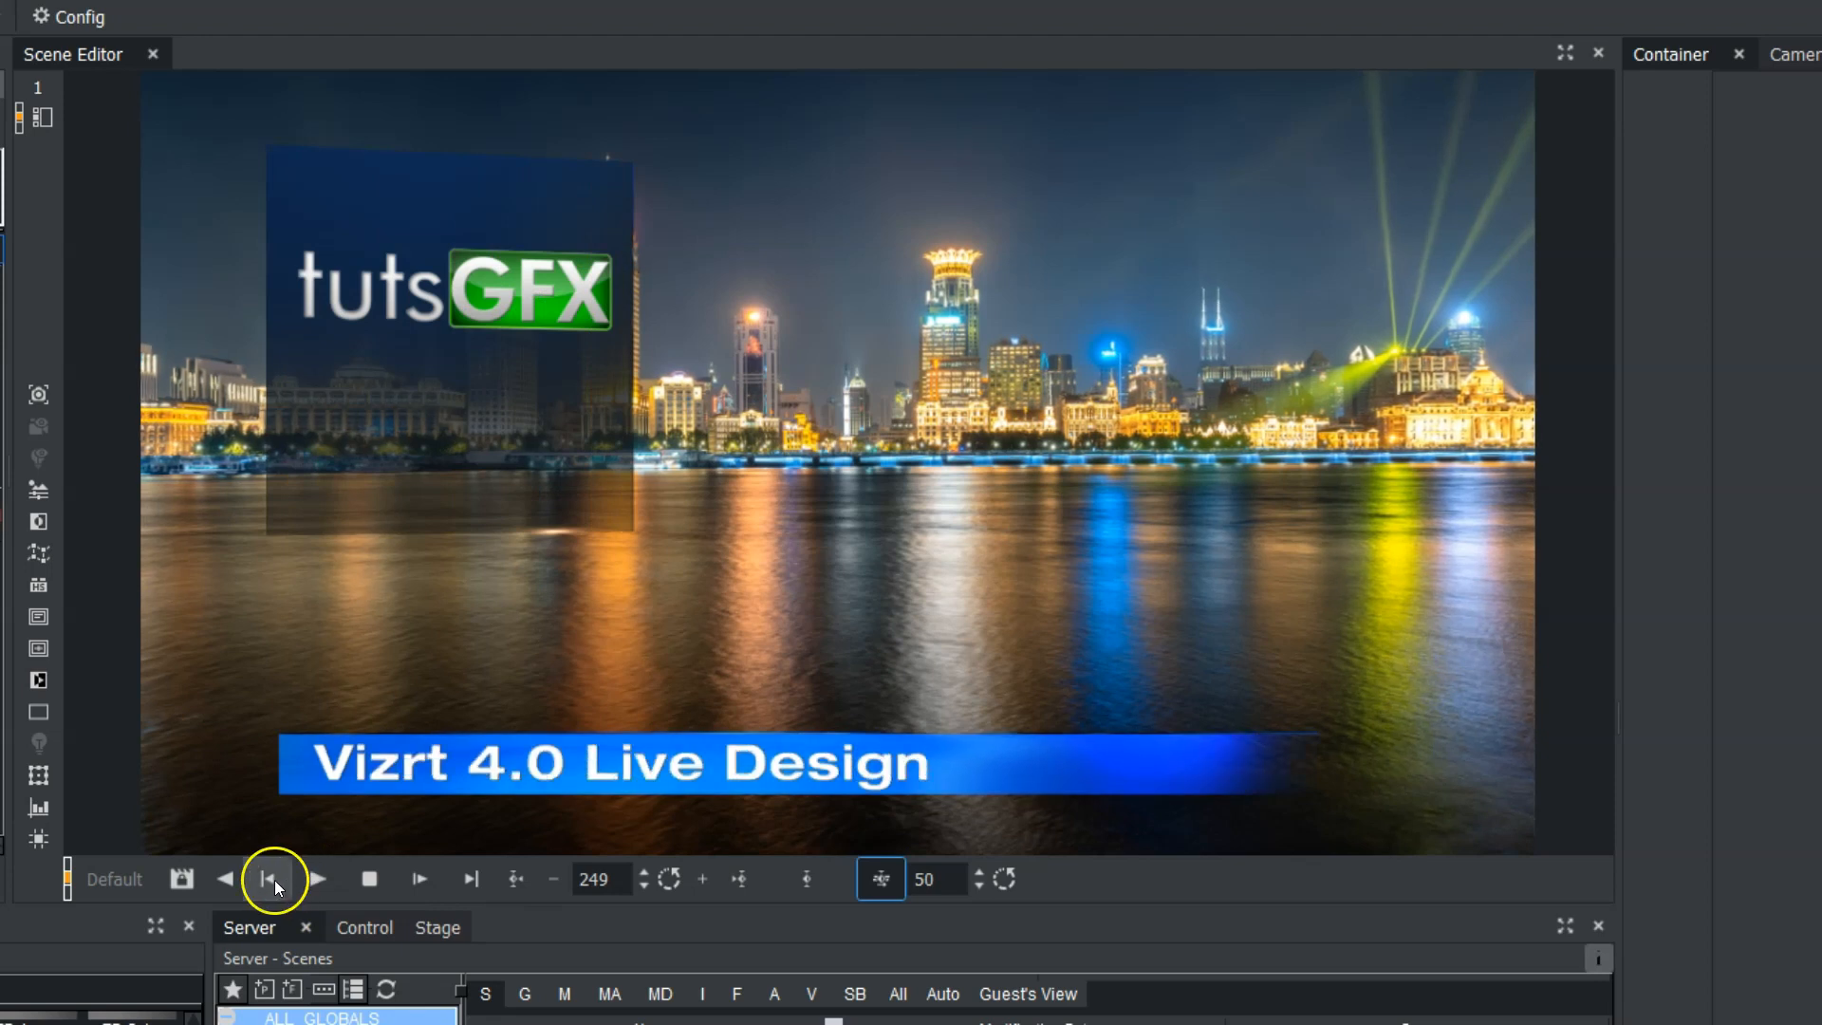
click(269, 879)
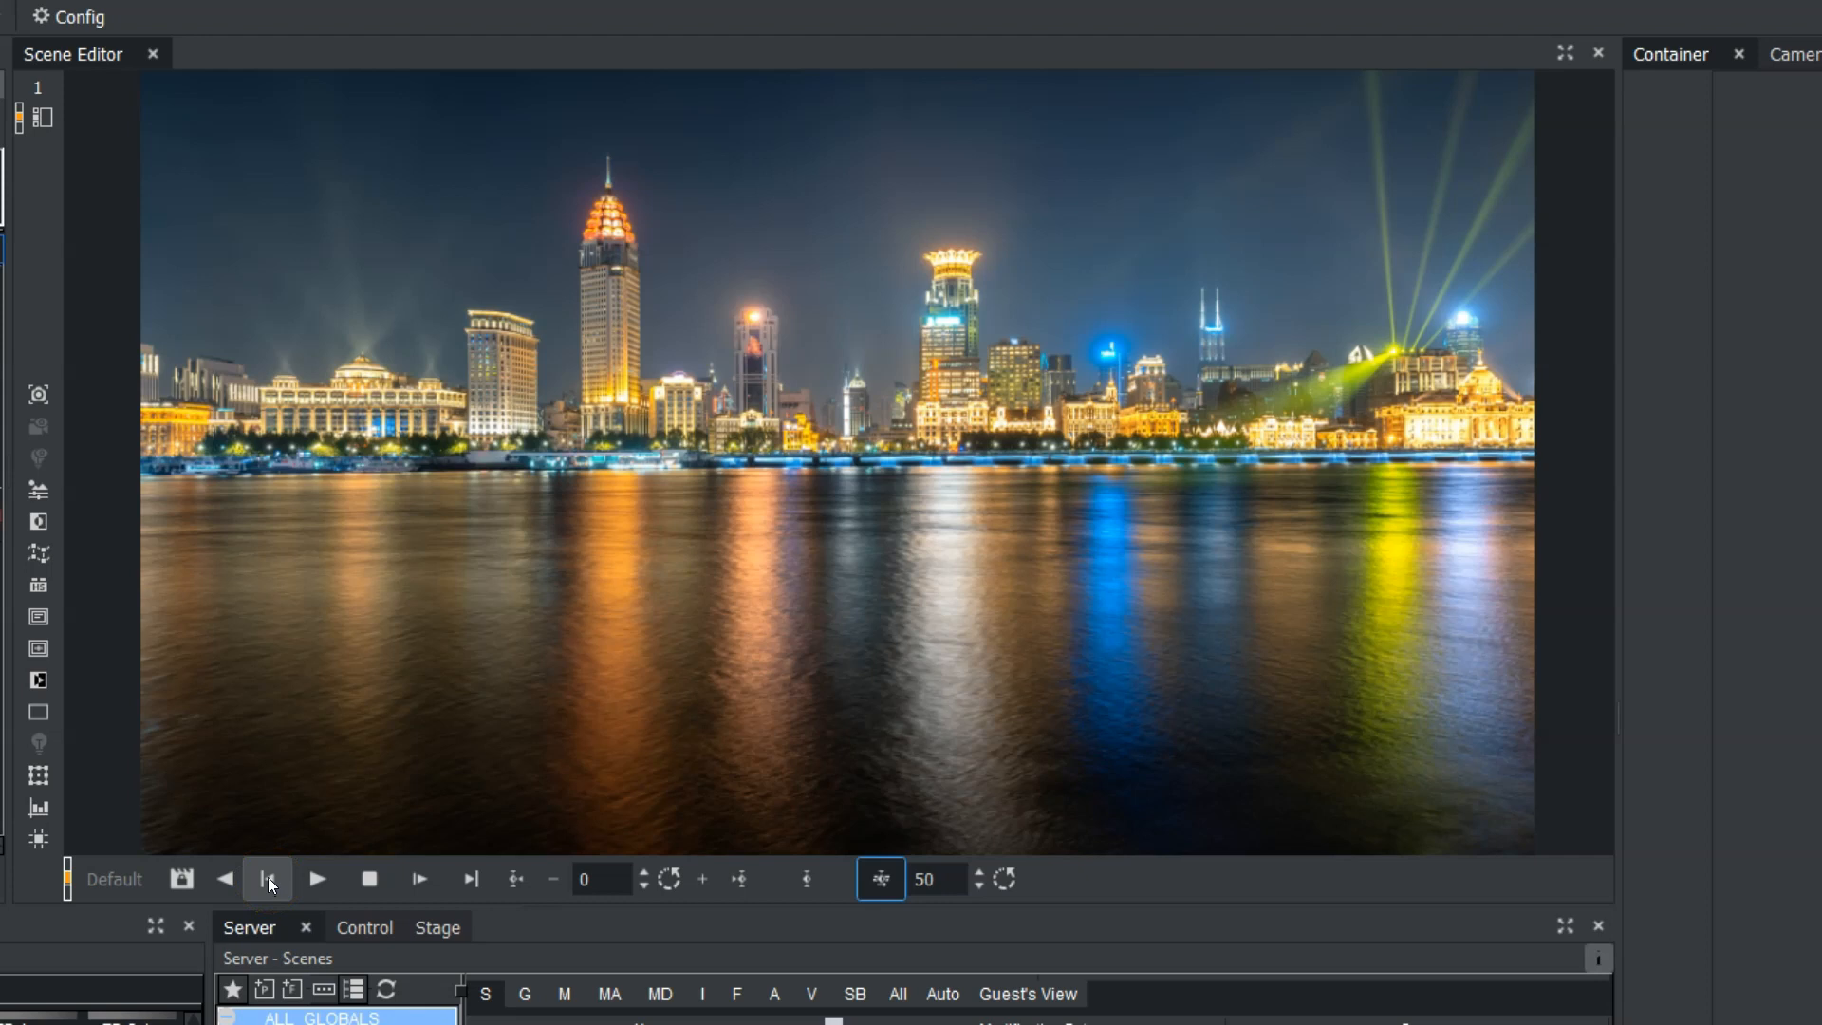
click(226, 878)
click(319, 877)
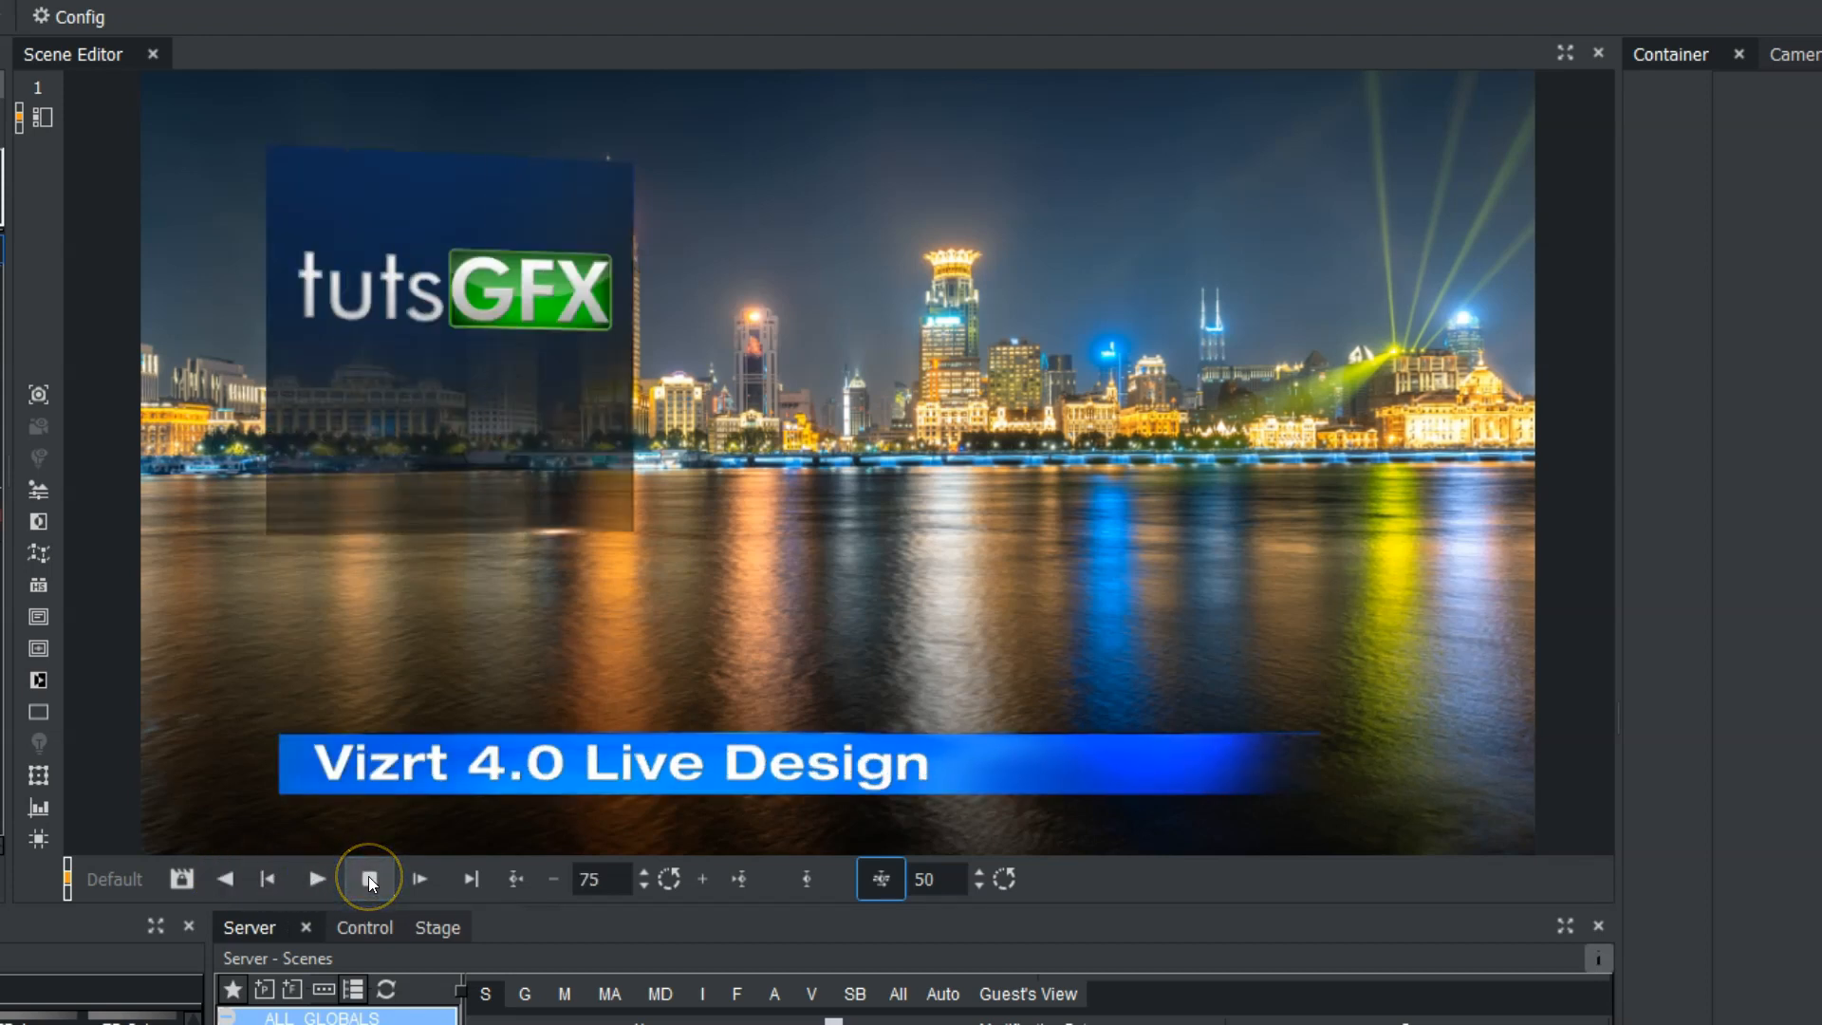
Step: Continue the animation to the end of the timeline and scrub the current time back to 98955
click(431, 877)
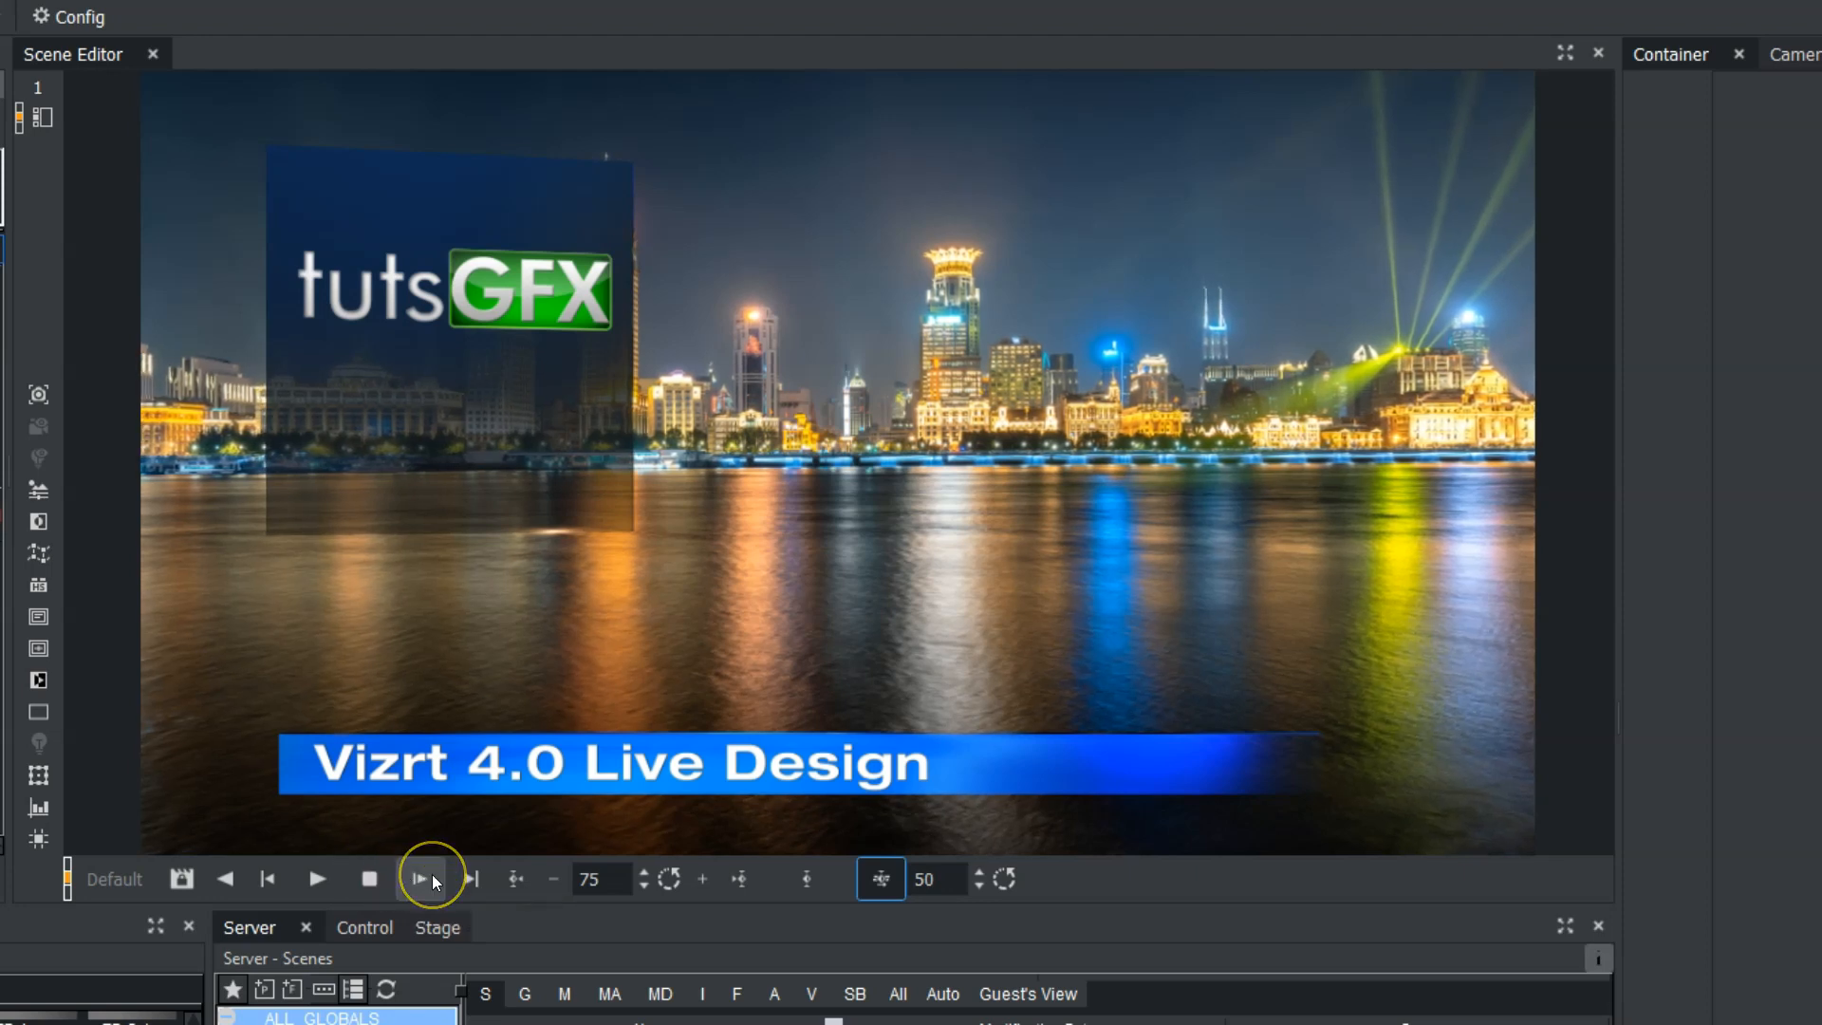
click(463, 872)
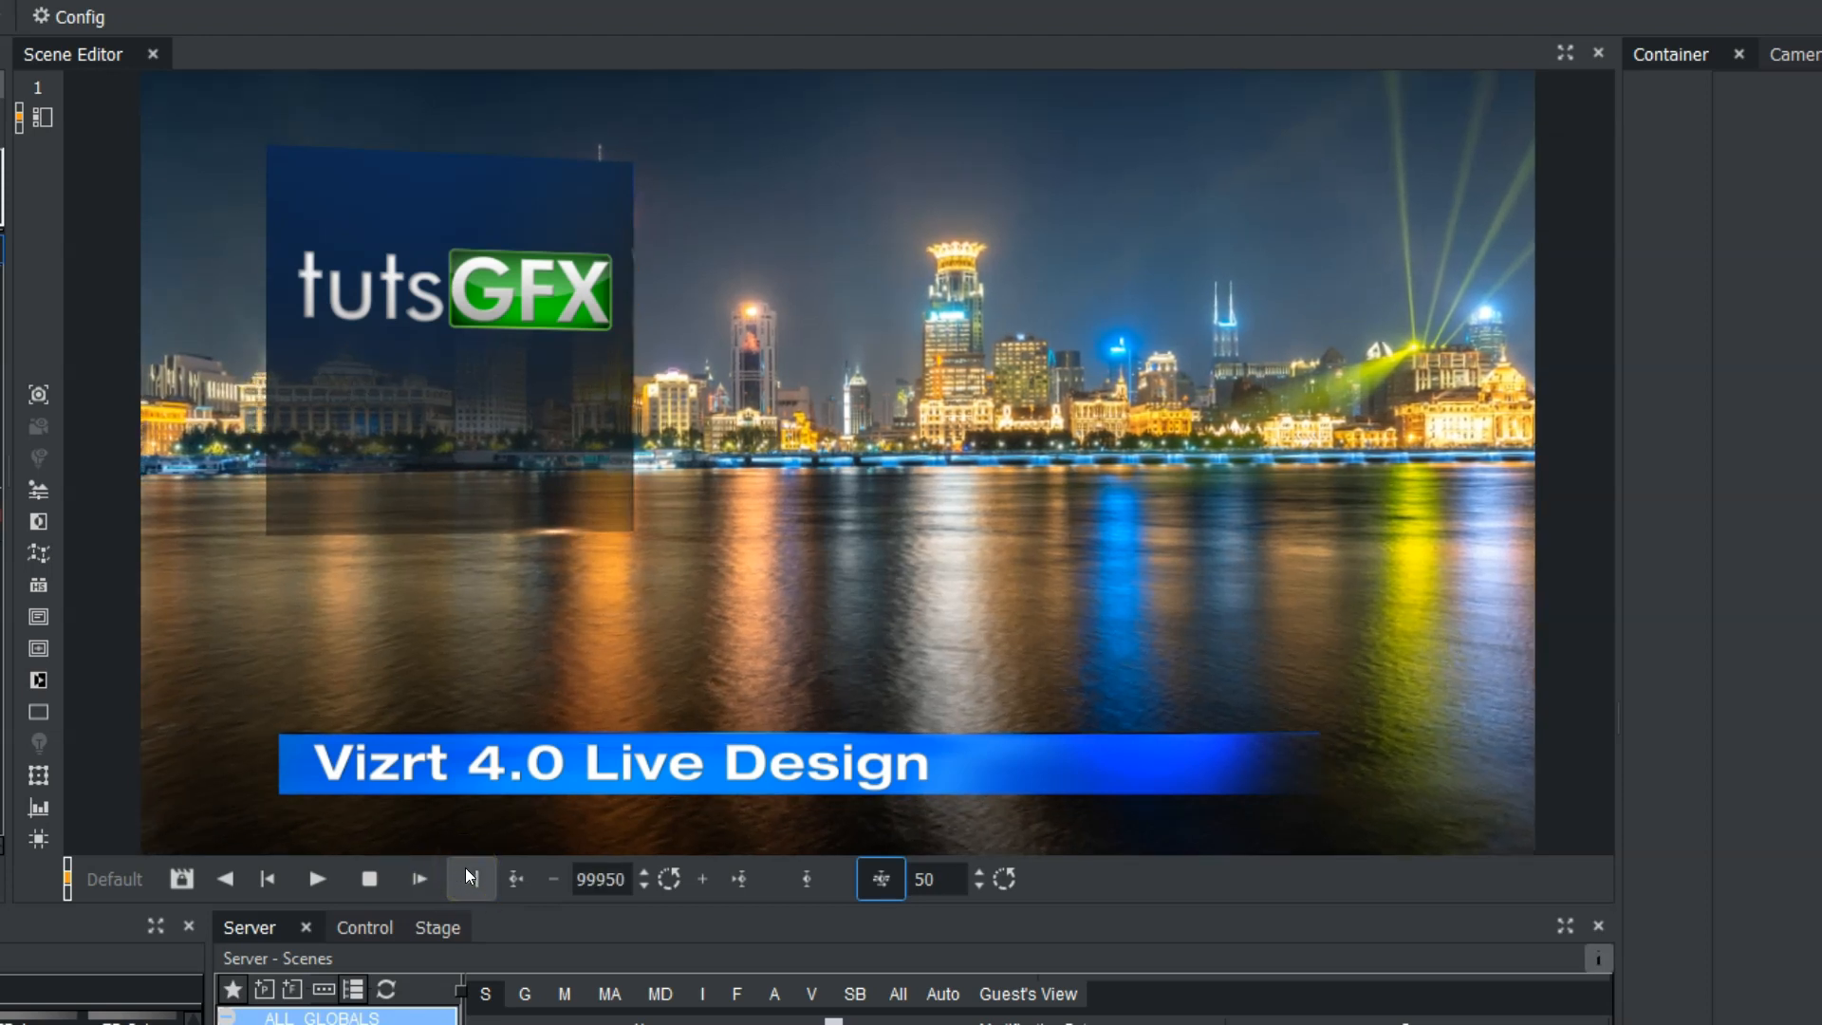
click(513, 877)
click(549, 879)
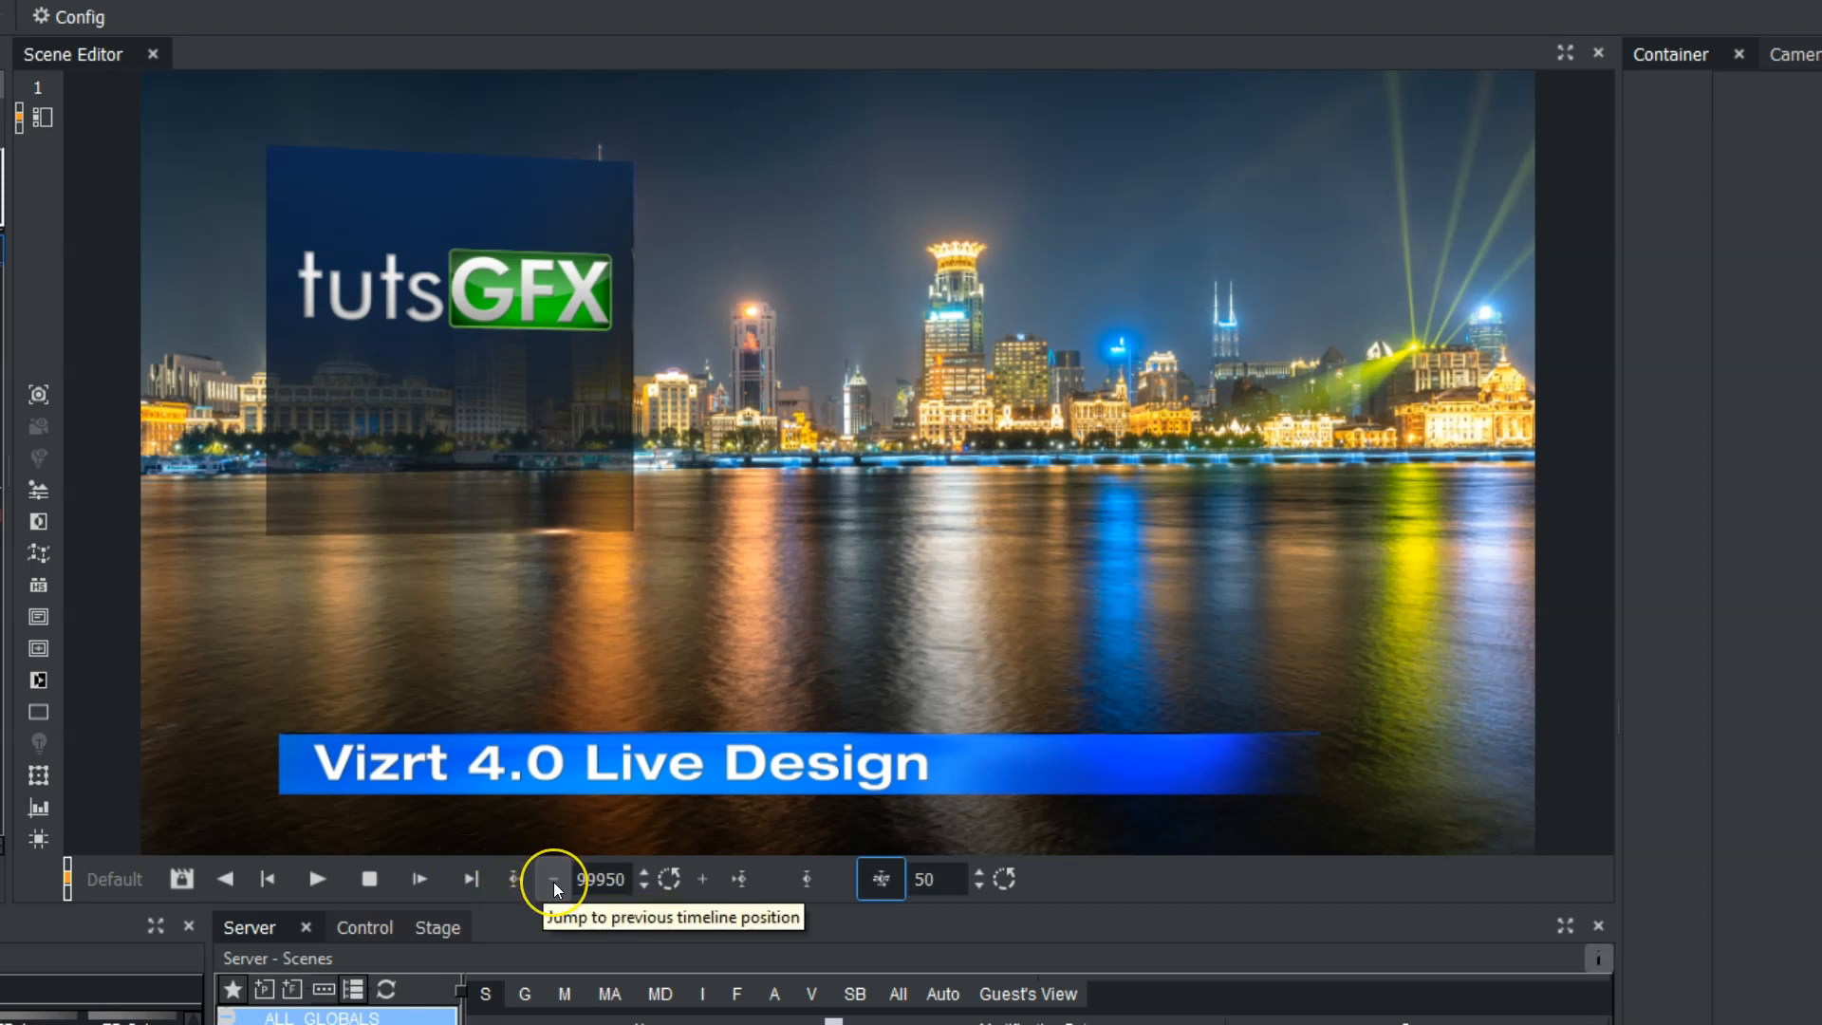
drag(583, 876, 393, 878)
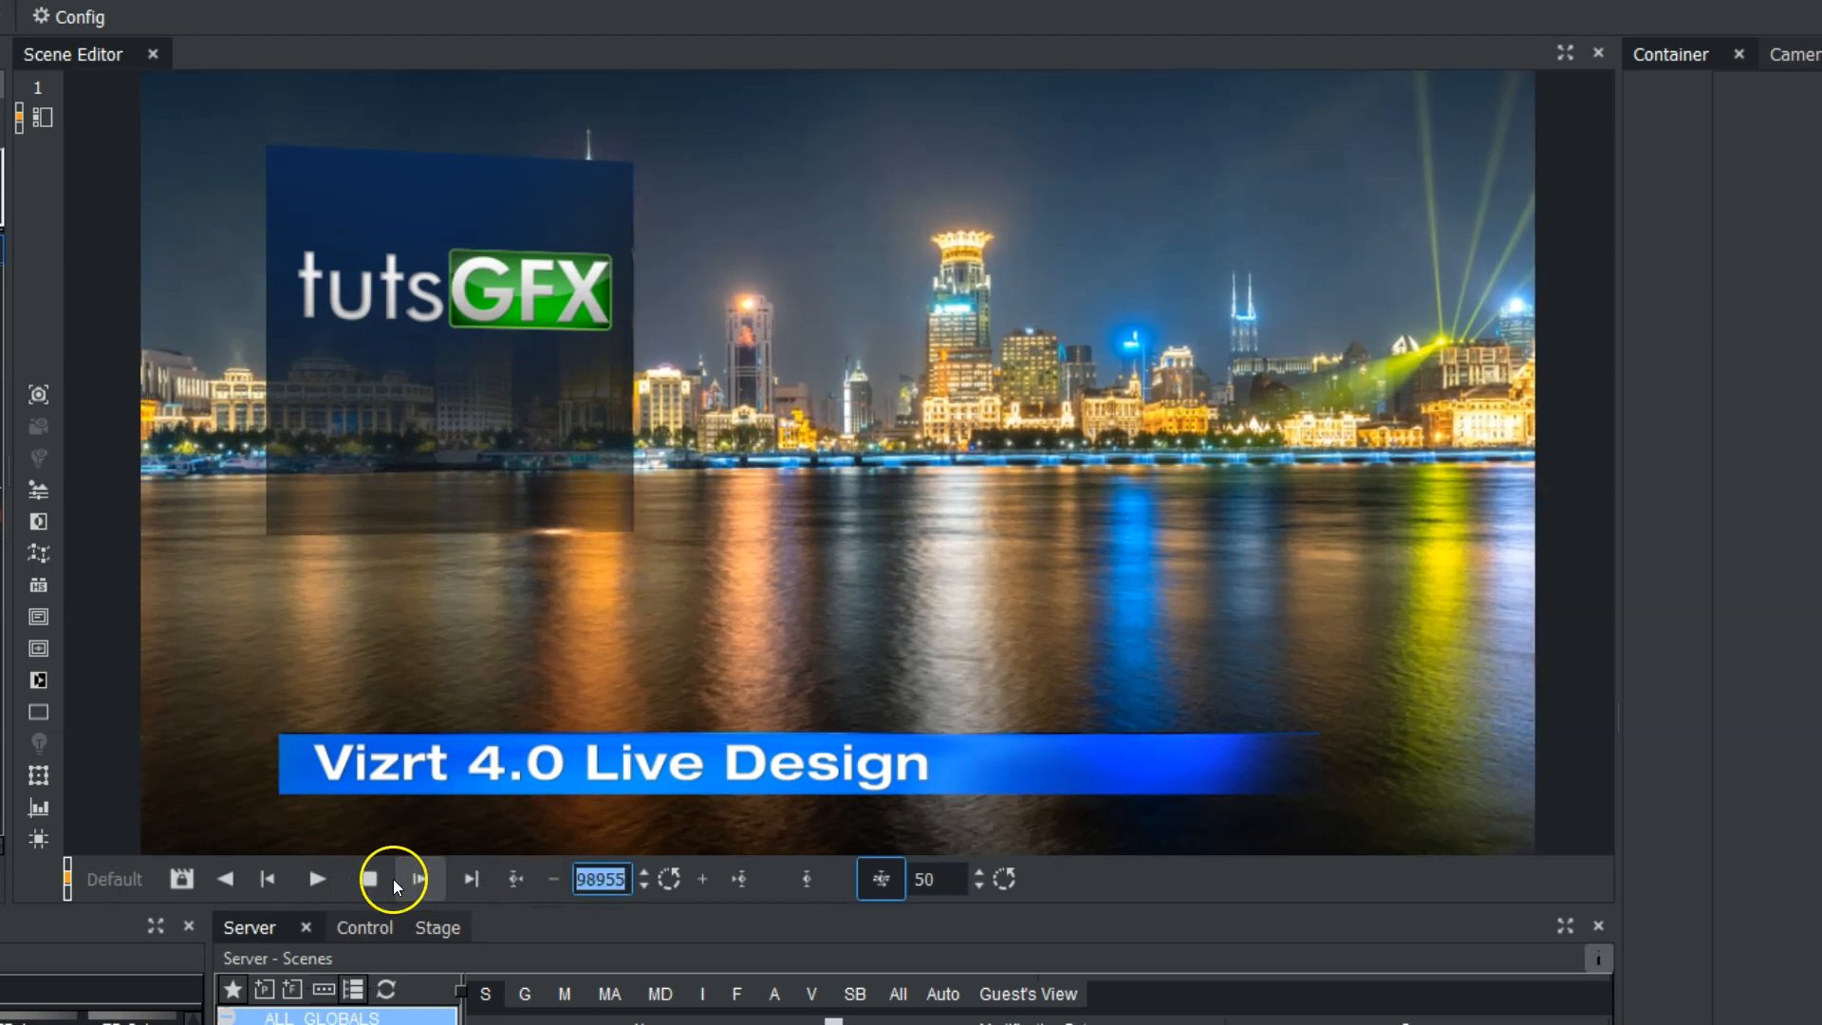
Step: Reset the timeline to frame 0 and try adjusting the current time by stepping and scrubbing
click(438, 928)
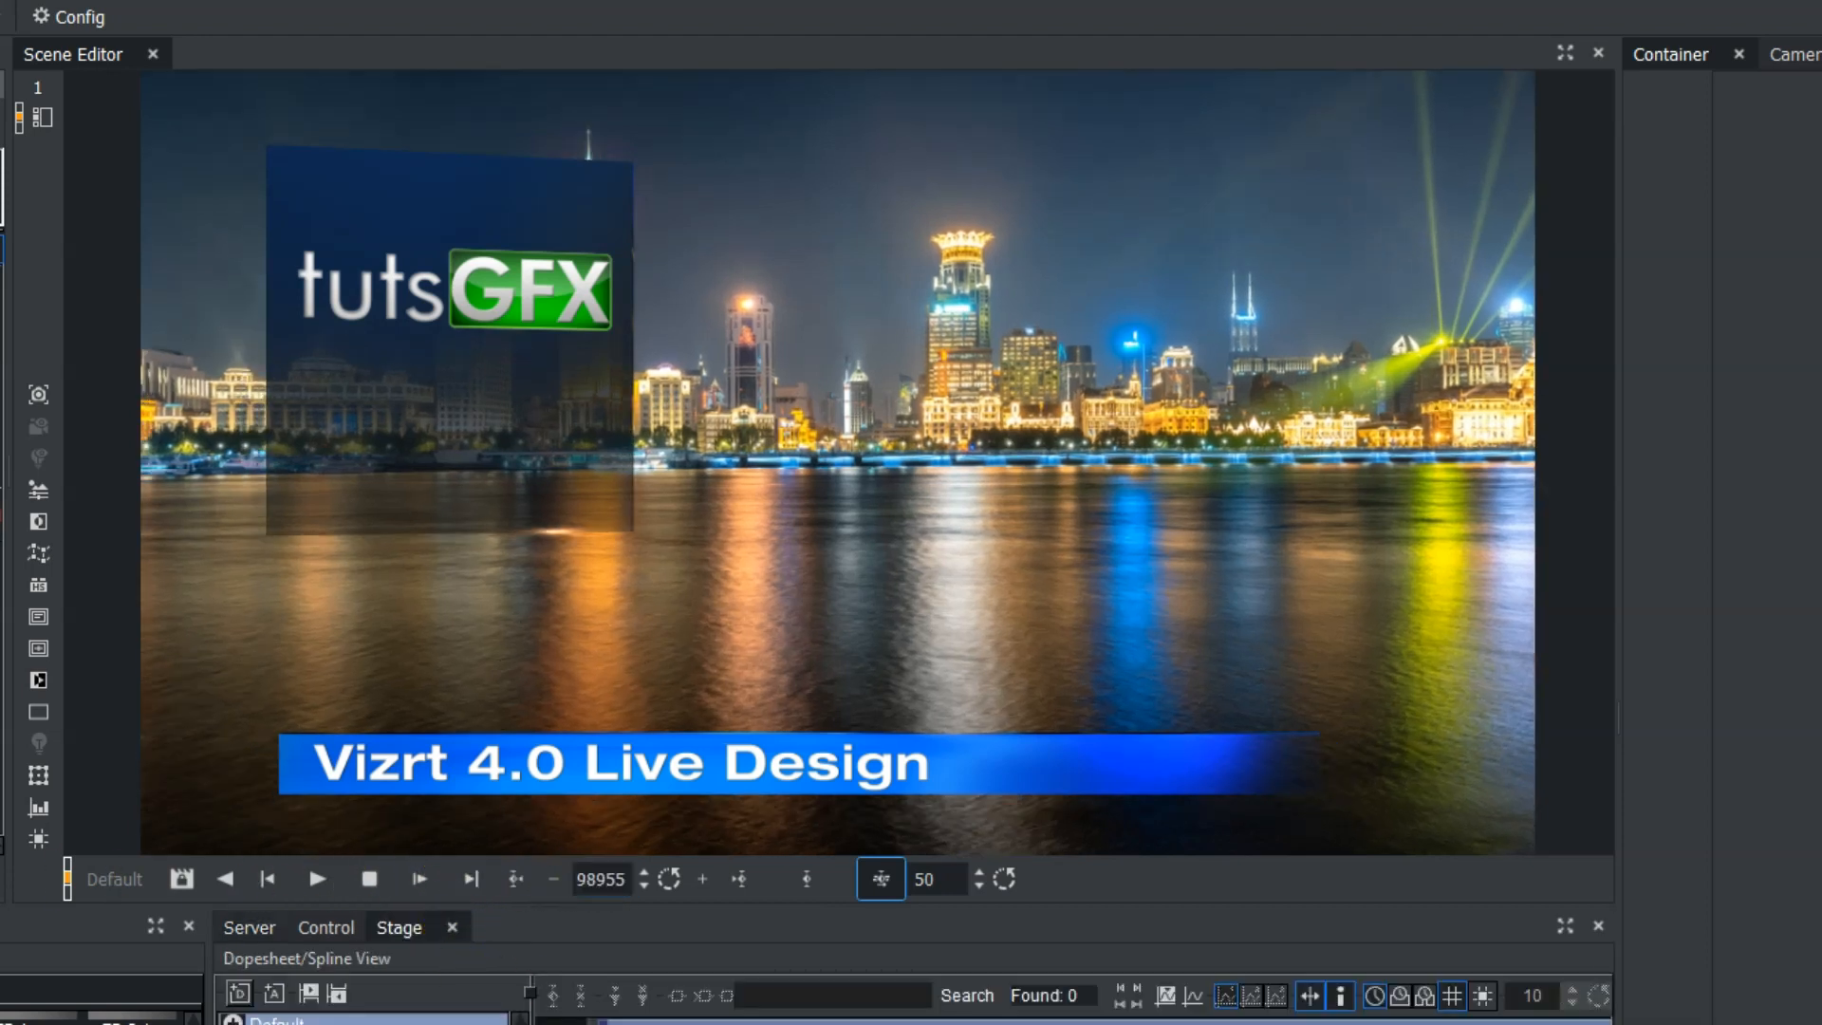
click(664, 881)
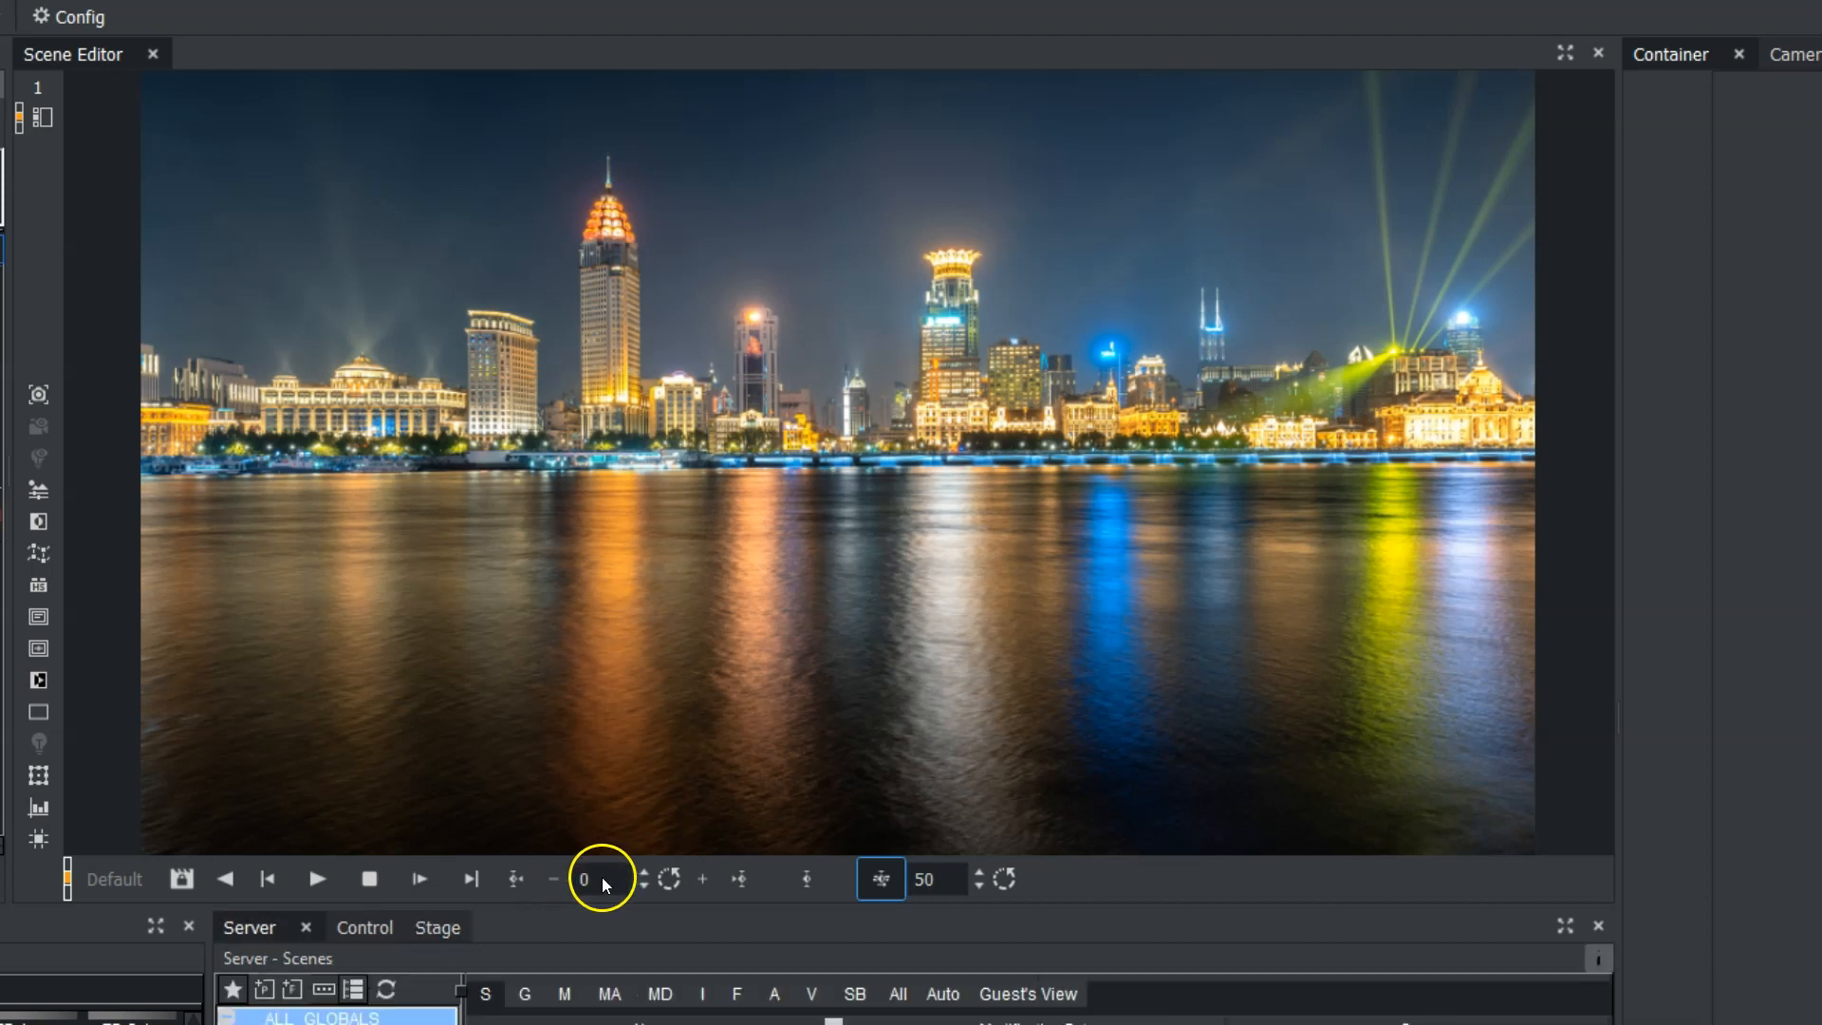
mouse_move(600, 879)
mouse_down()
mouse_move(631, 875)
mouse_move(578, 876)
mouse_up()
click(642, 873)
click(641, 872)
click(641, 873)
click(641, 873)
drag(620, 882, 471, 874)
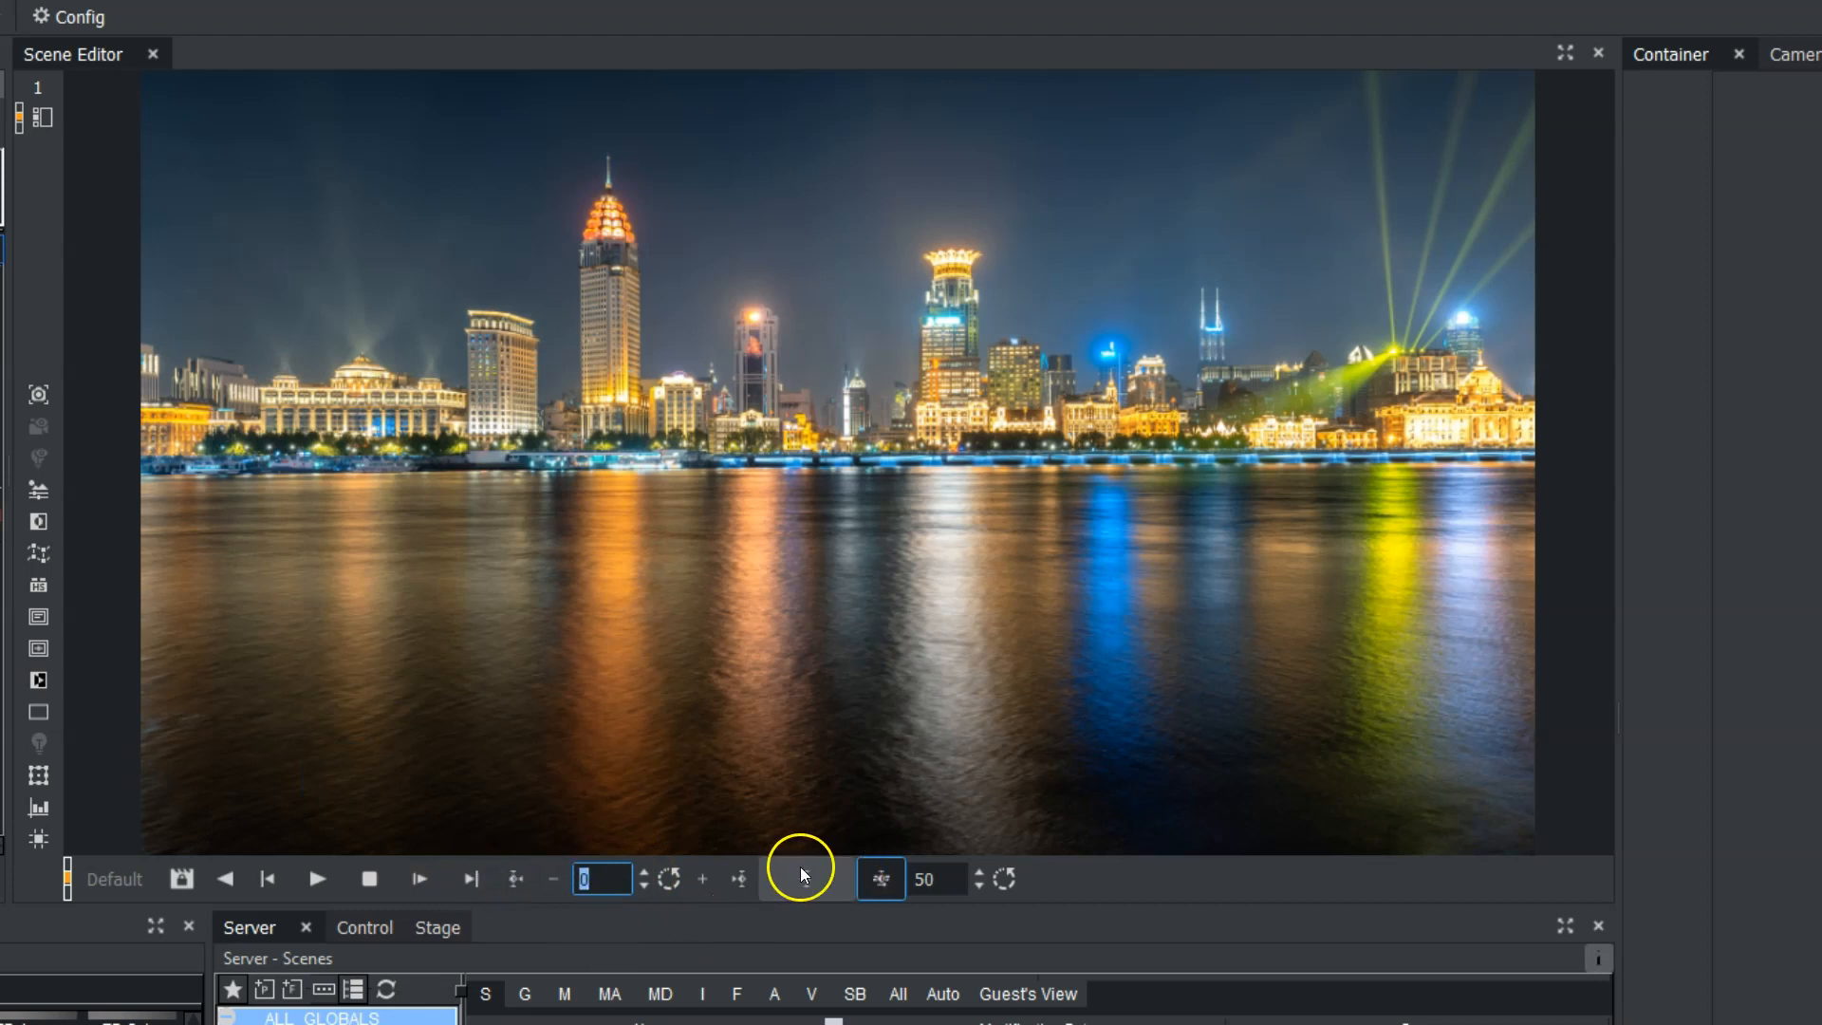
click(863, 887)
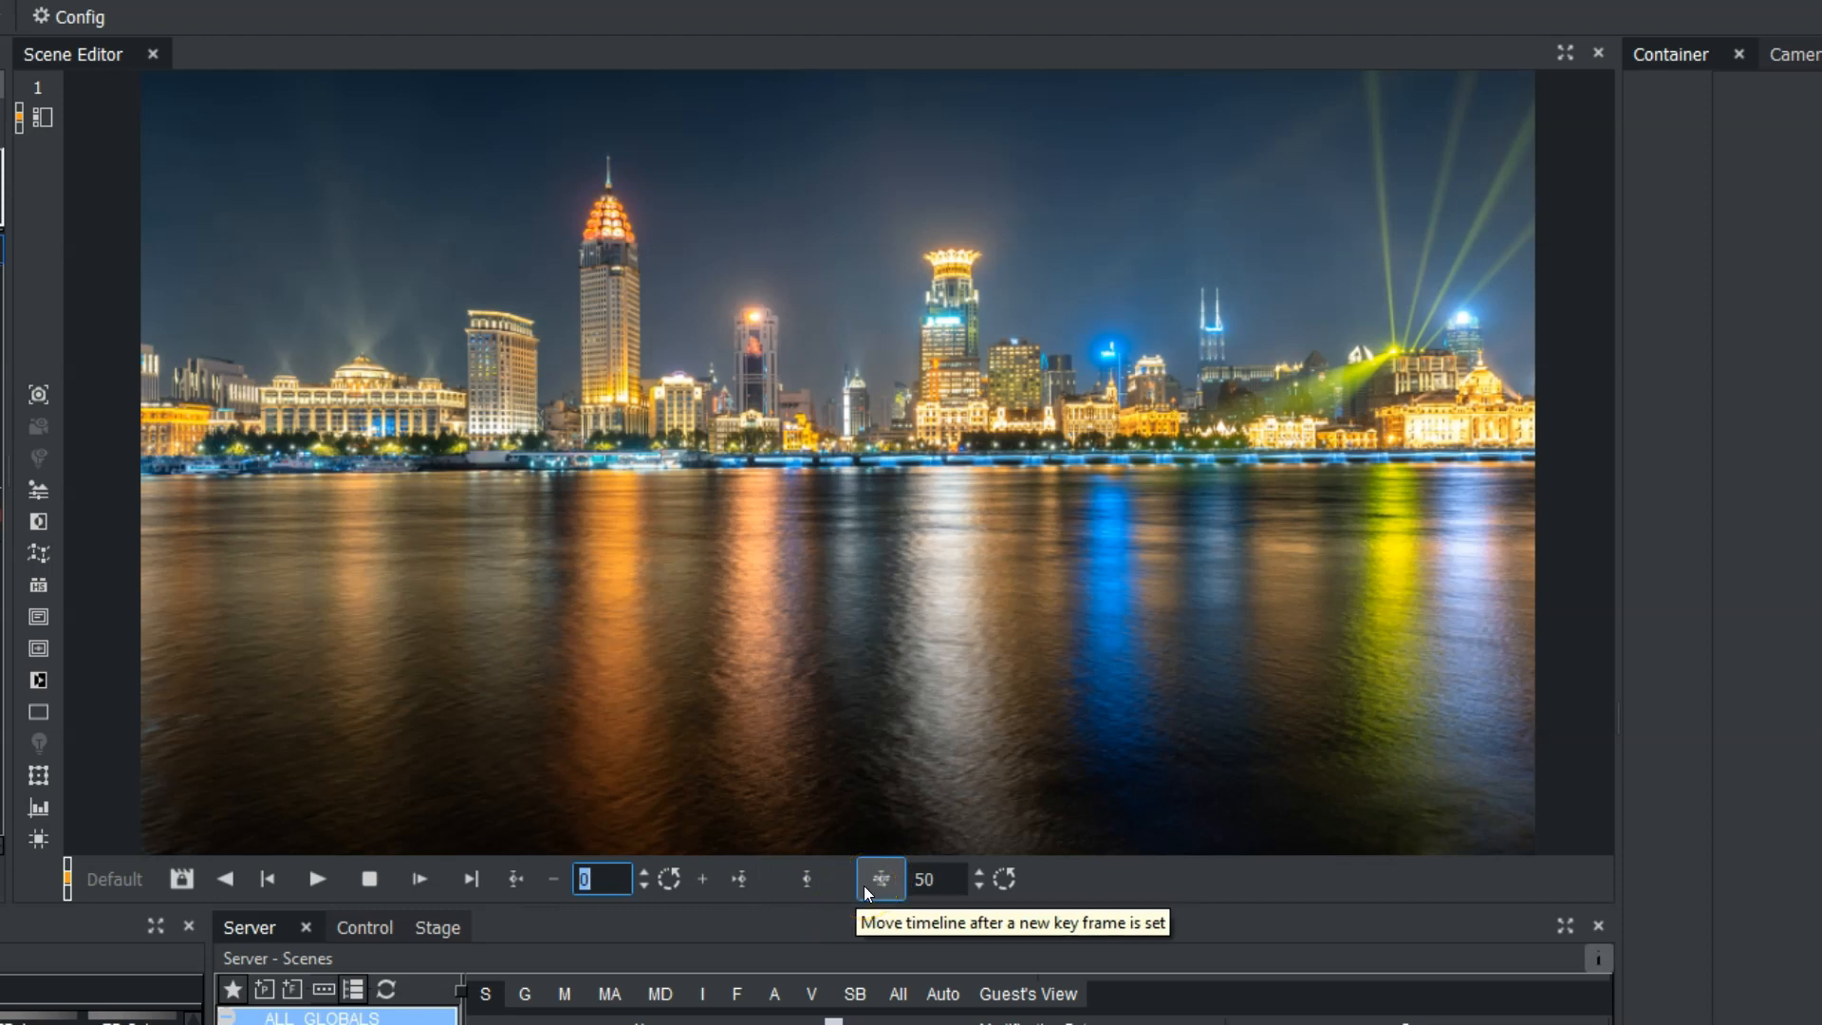
click(661, 905)
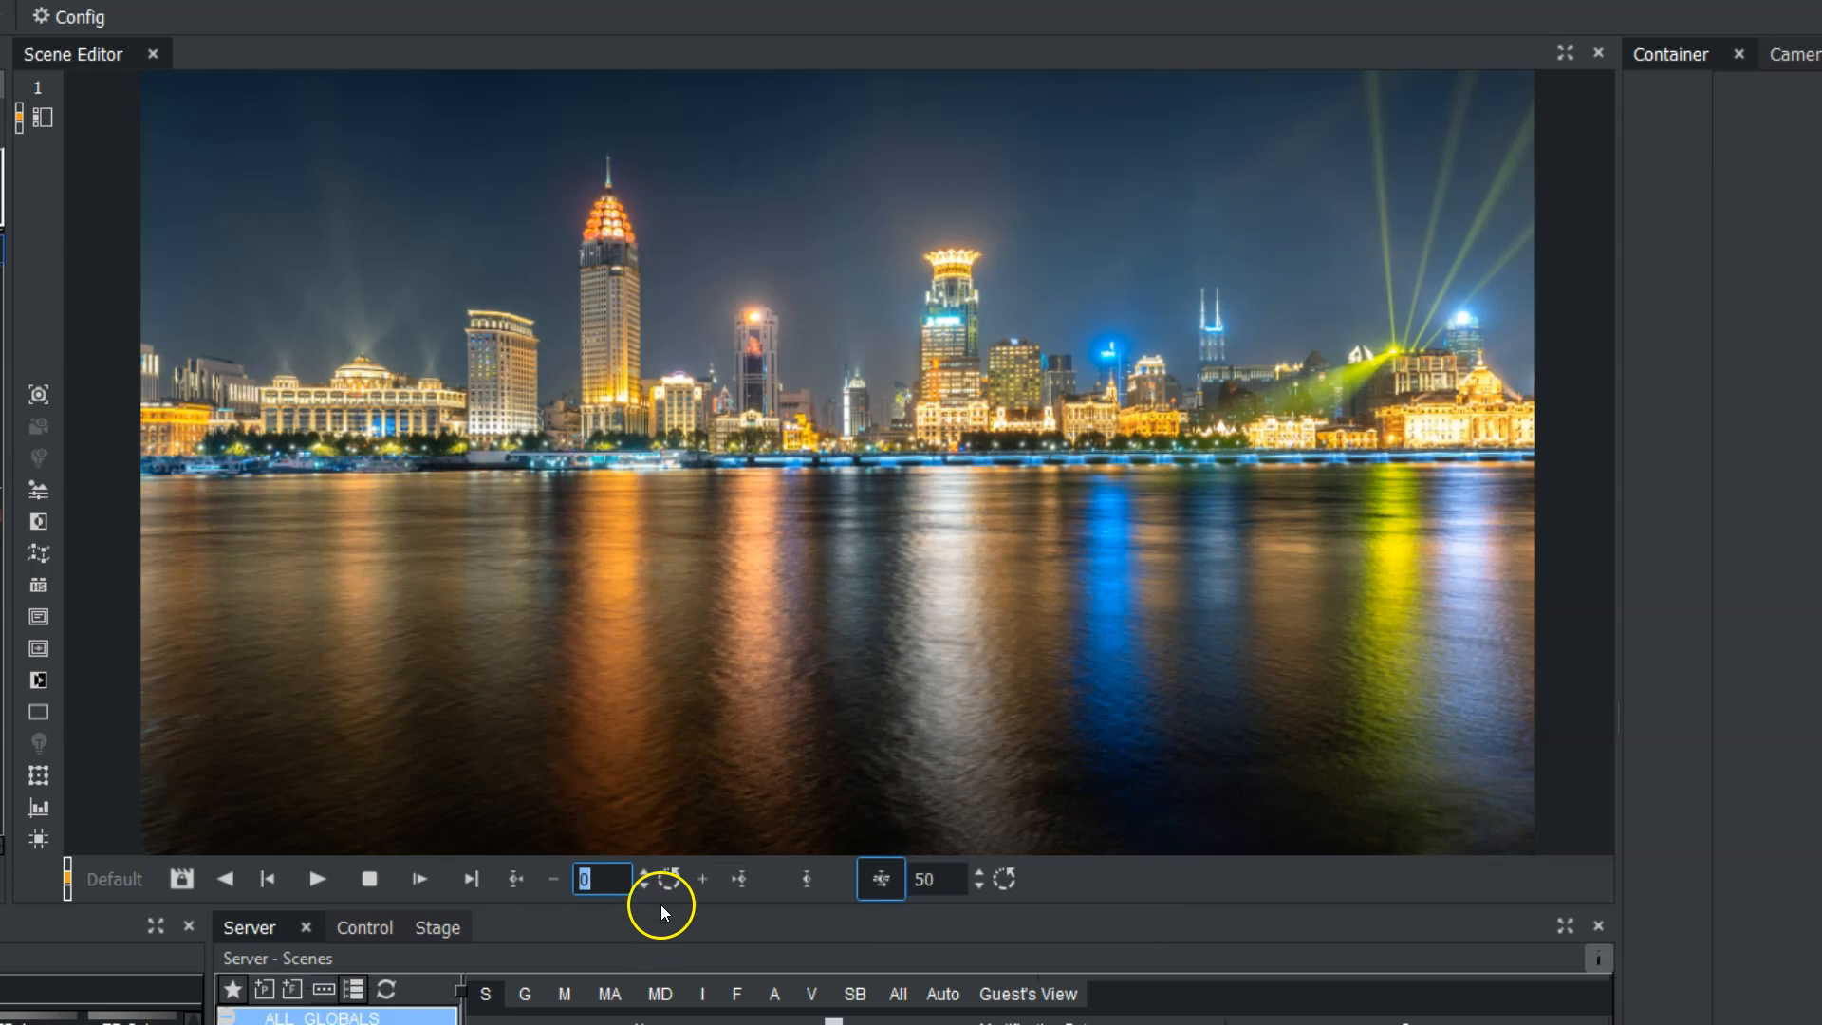
click(695, 874)
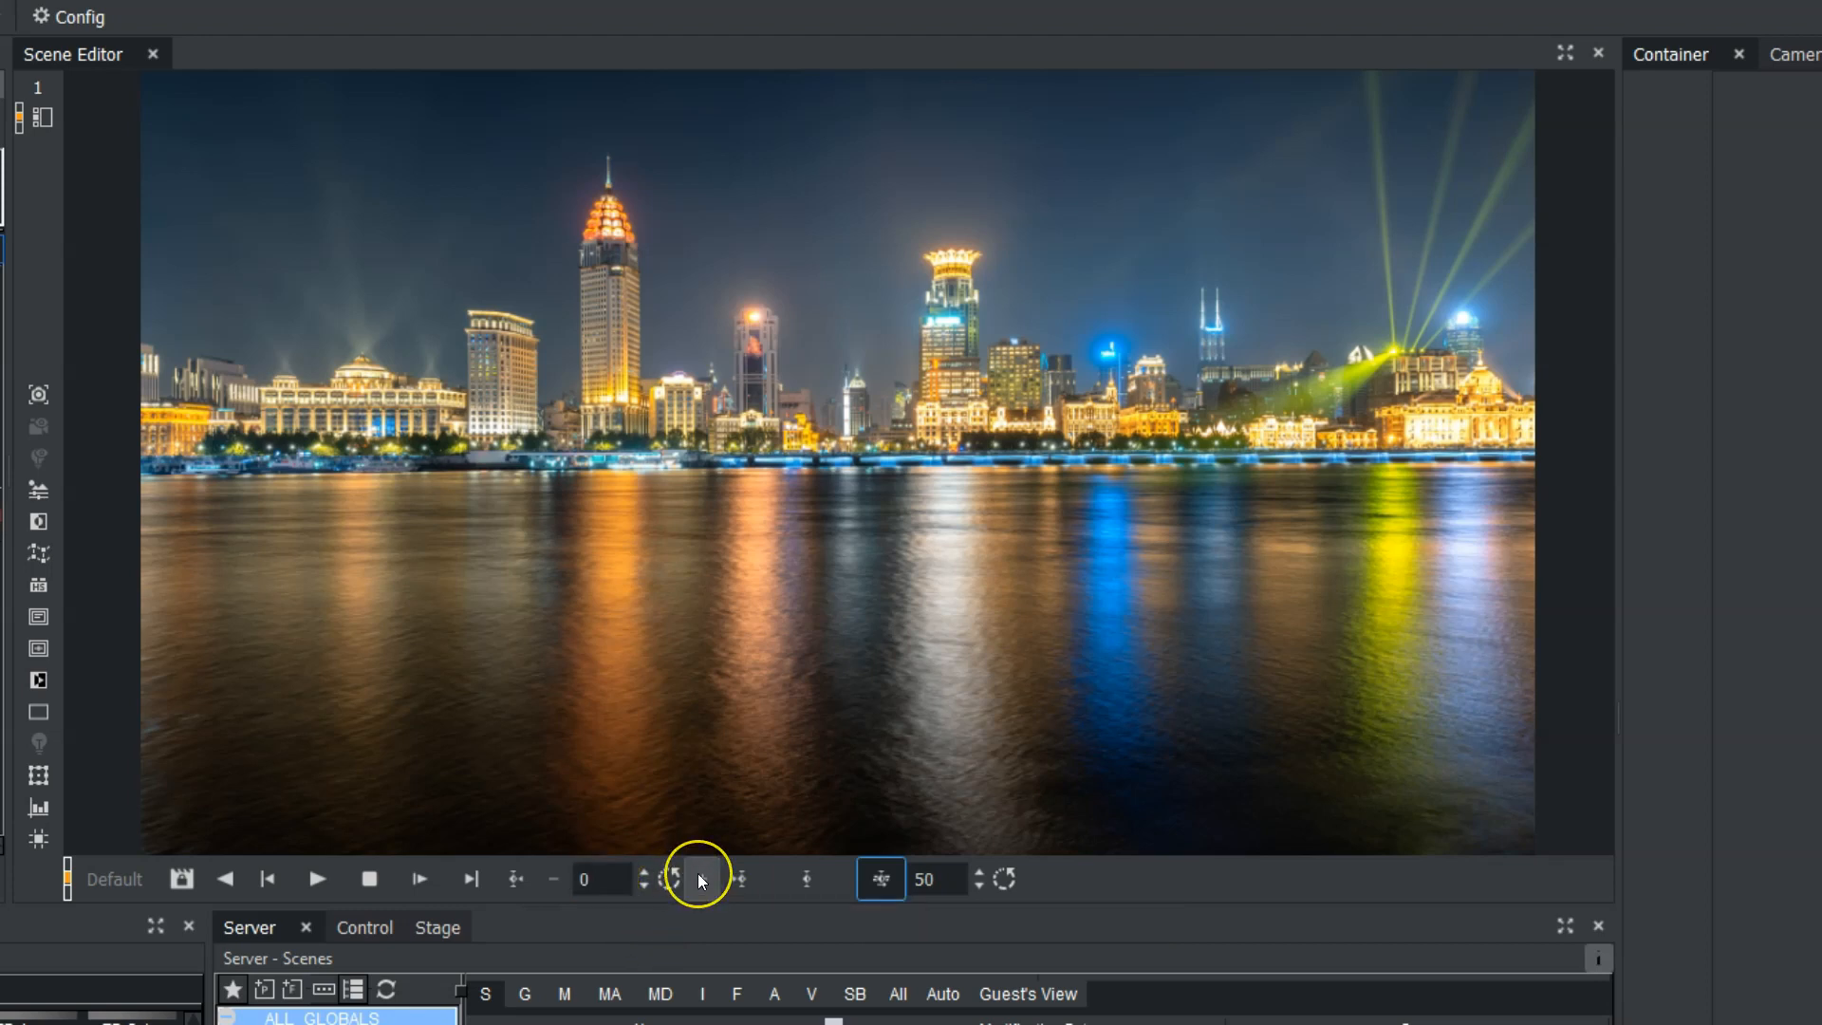
click(740, 880)
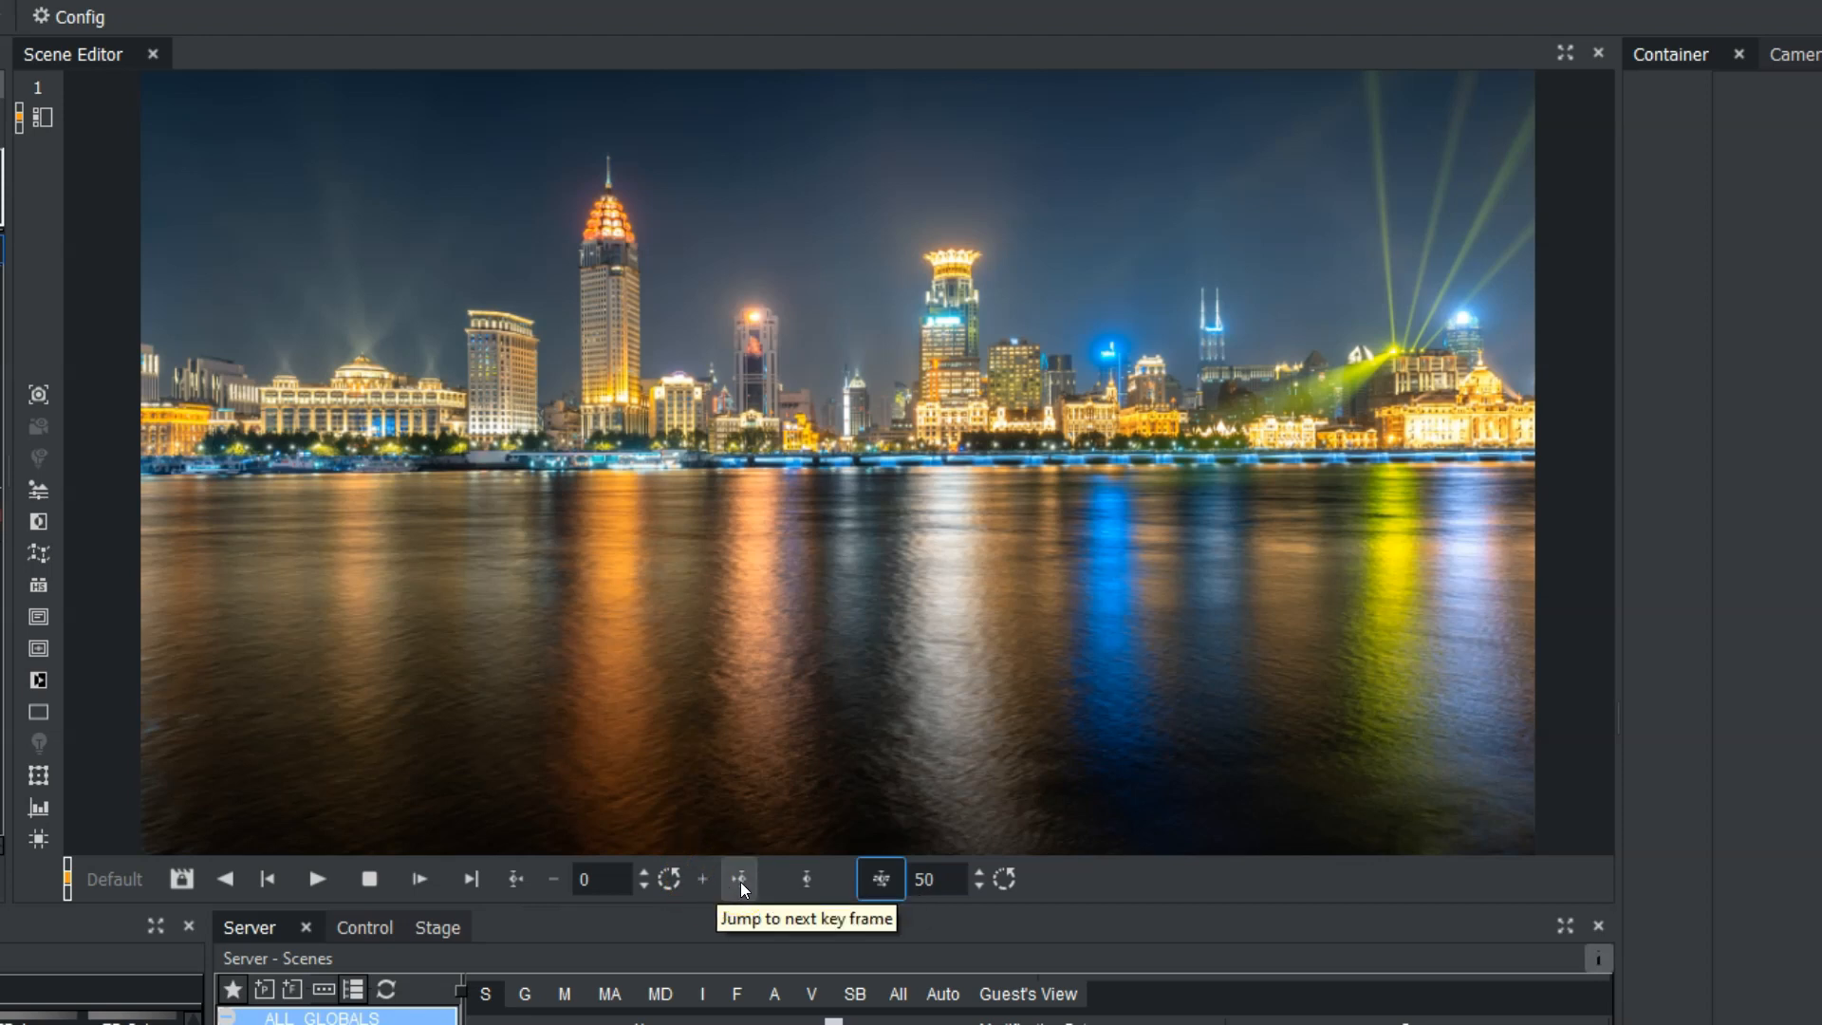
click(785, 881)
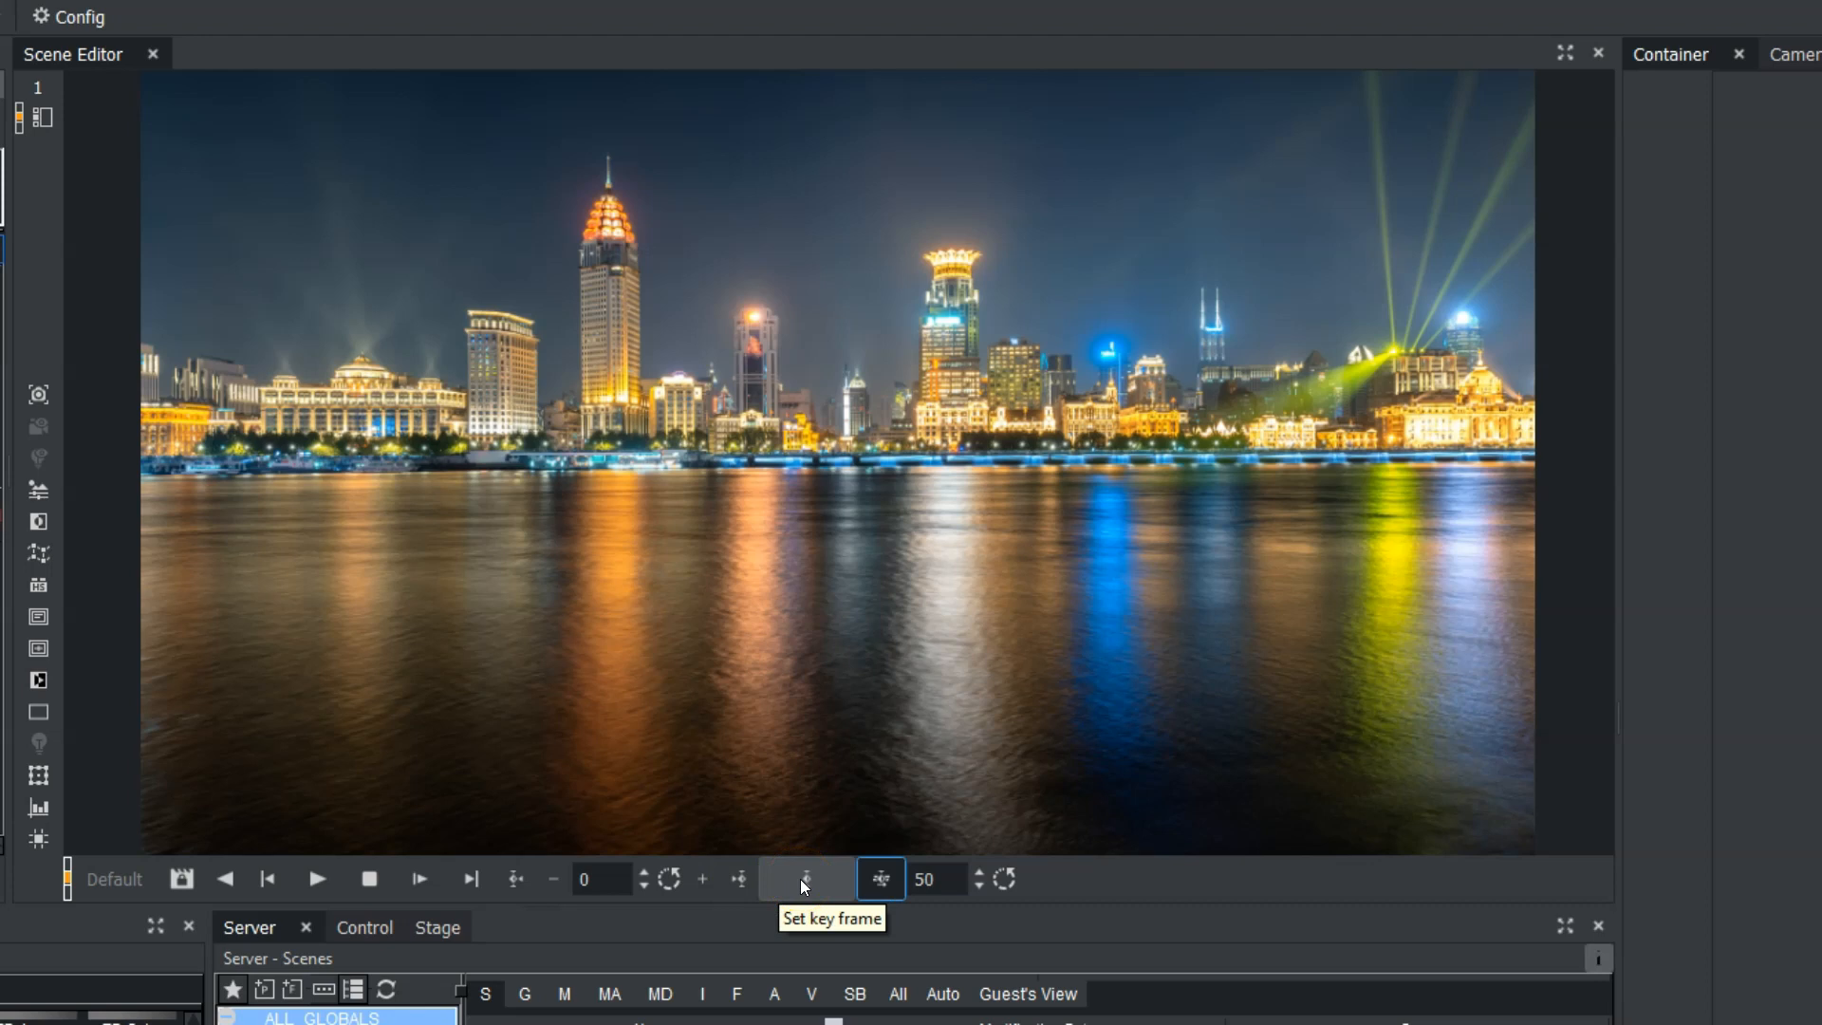
Step: Turn off moving the timeline after a new key frame is set, and set the move interval to 60
click(885, 879)
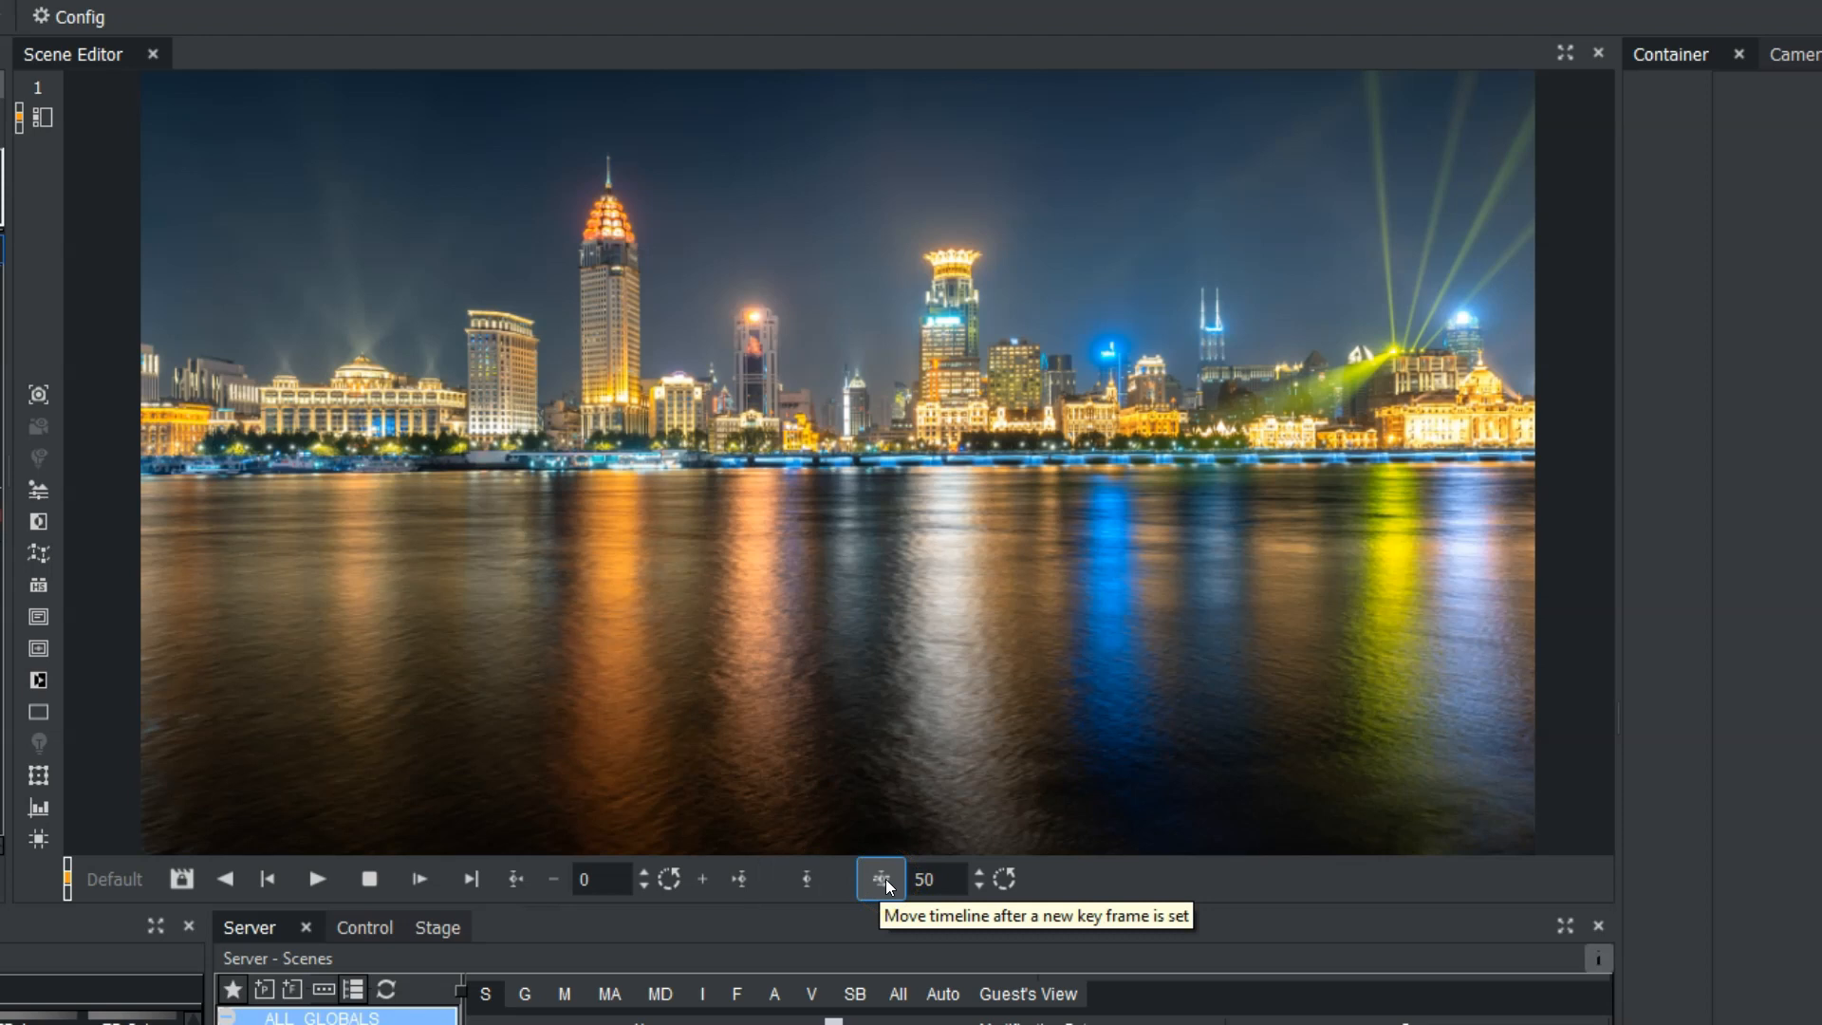
double_click(934, 879)
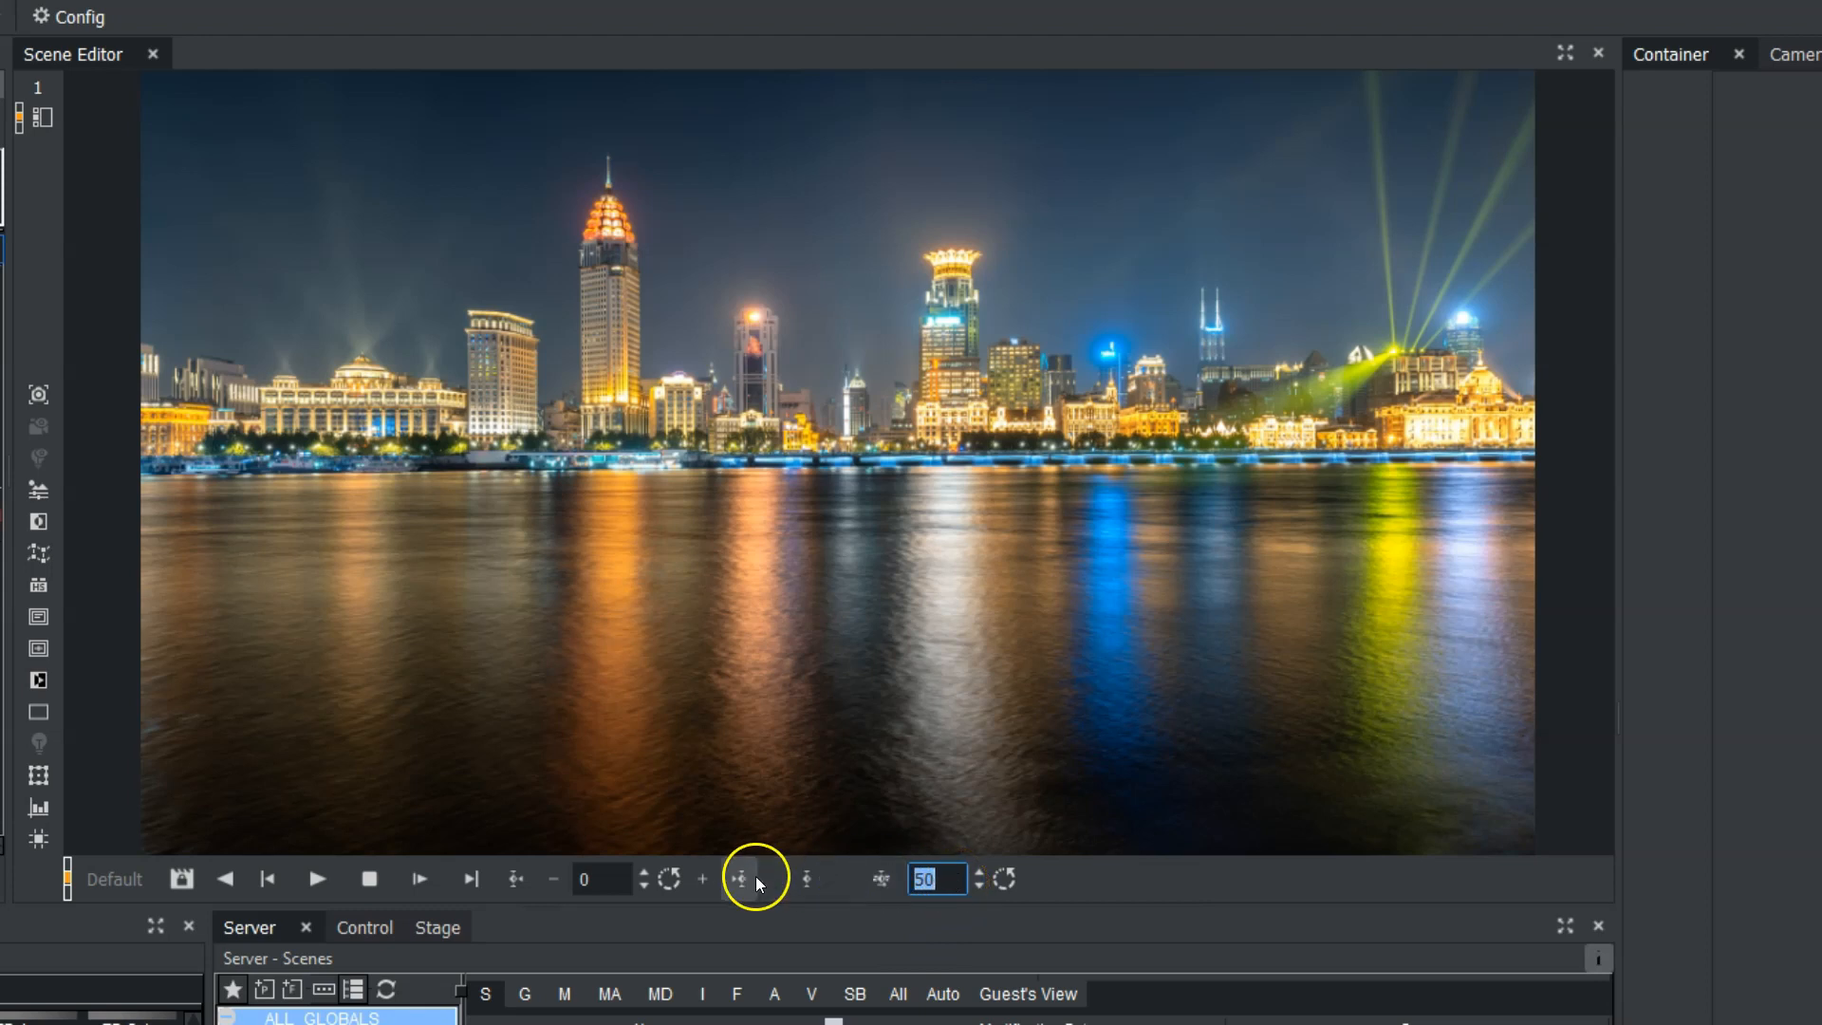
drag(914, 878, 920, 879)
click(979, 871)
click(979, 871)
click(979, 871)
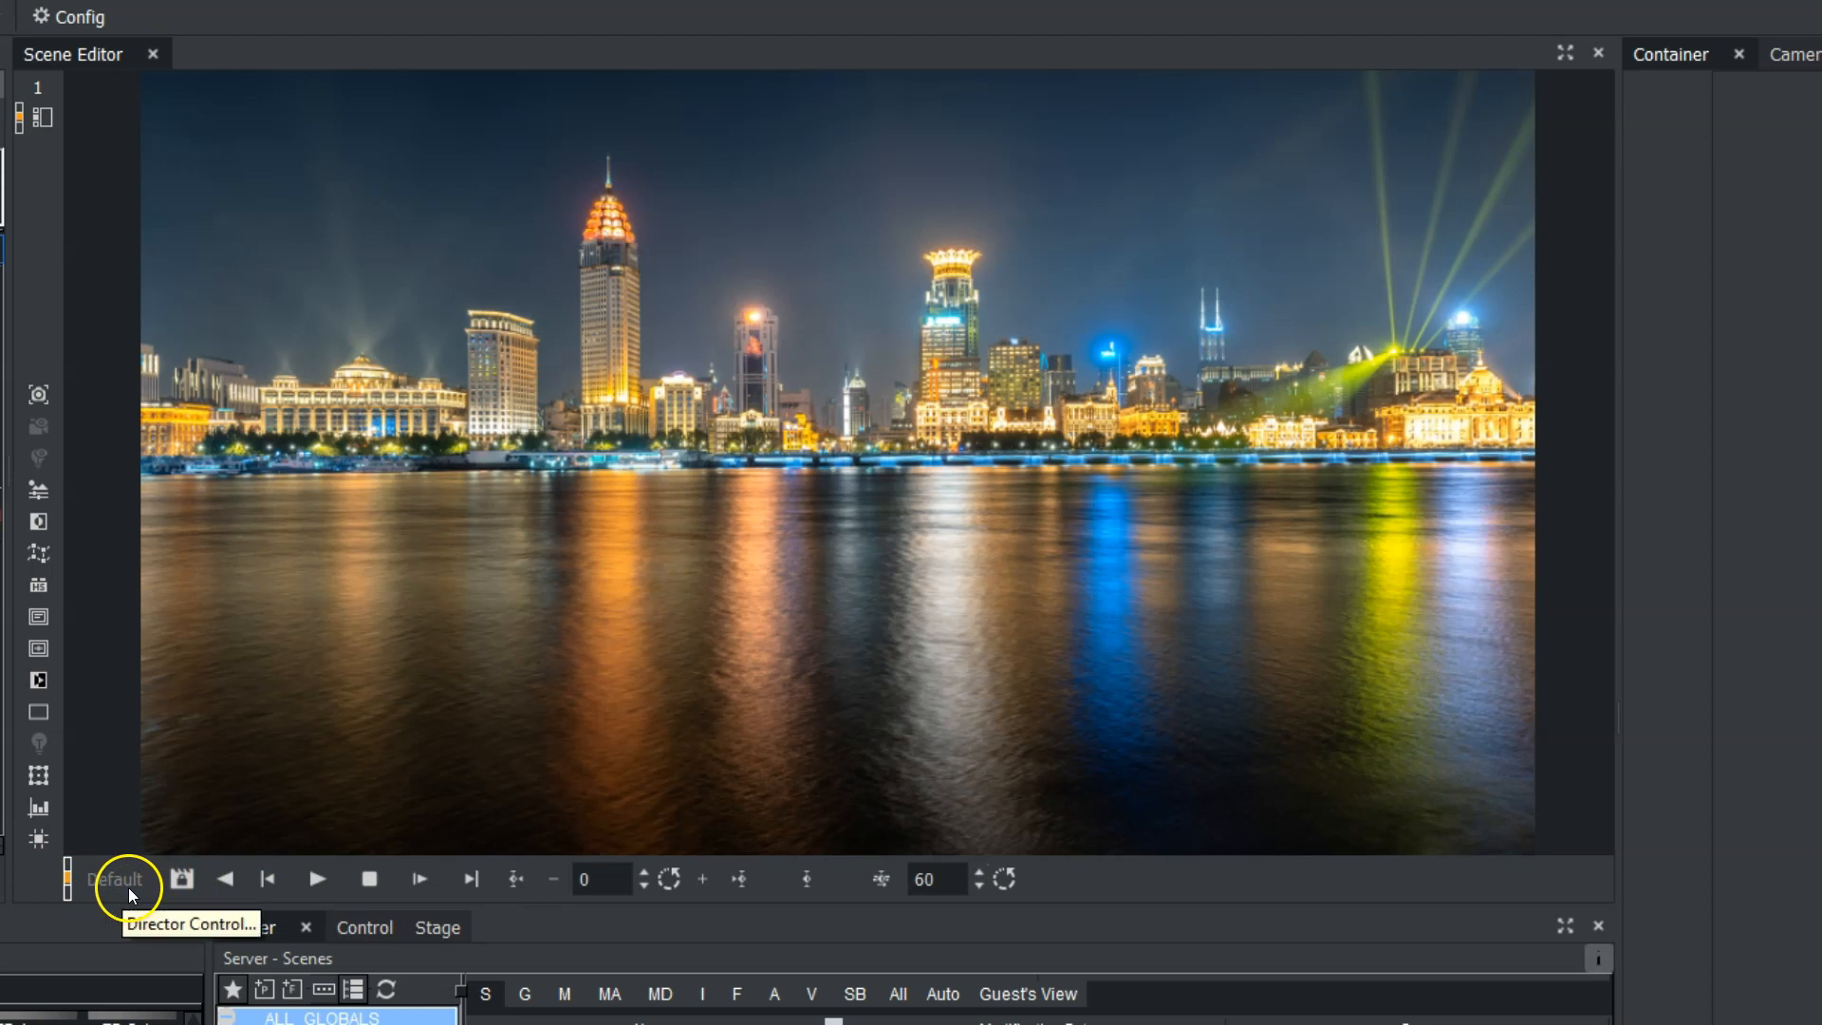
Step: Enable playback control of individual directors and open the Director Control window
click(181, 879)
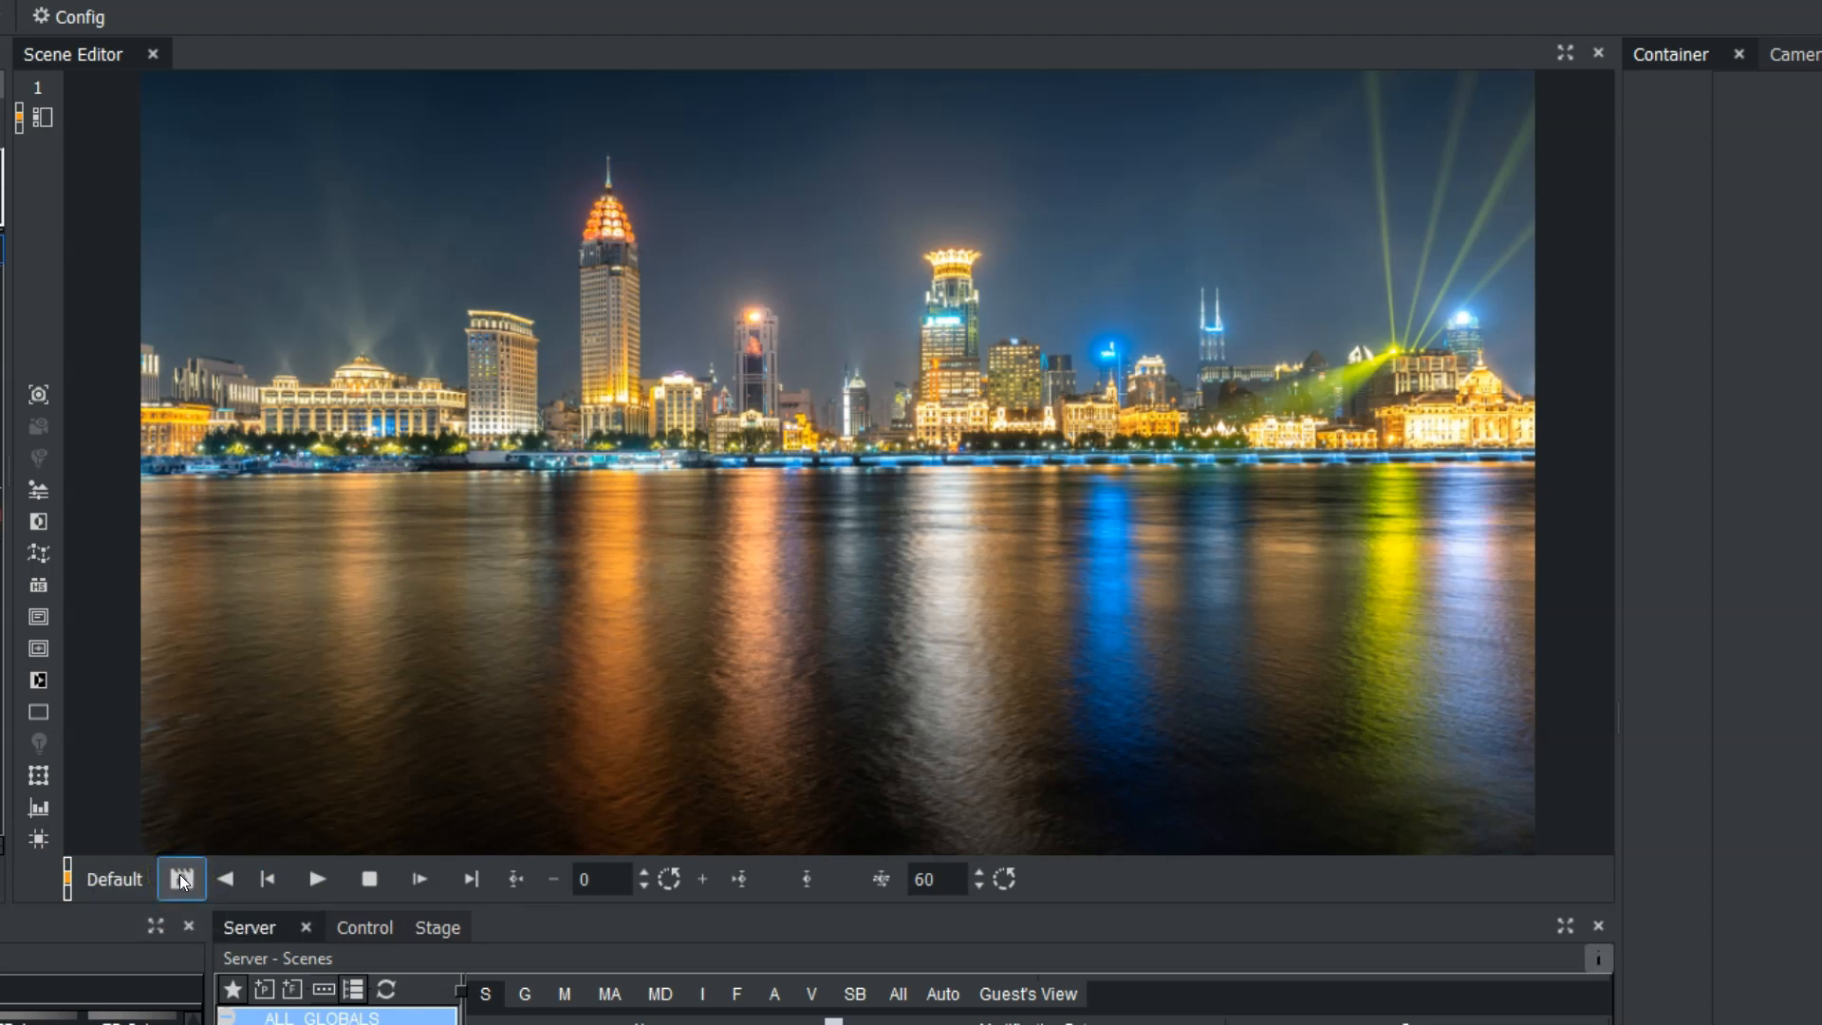
click(182, 883)
click(180, 882)
click(115, 879)
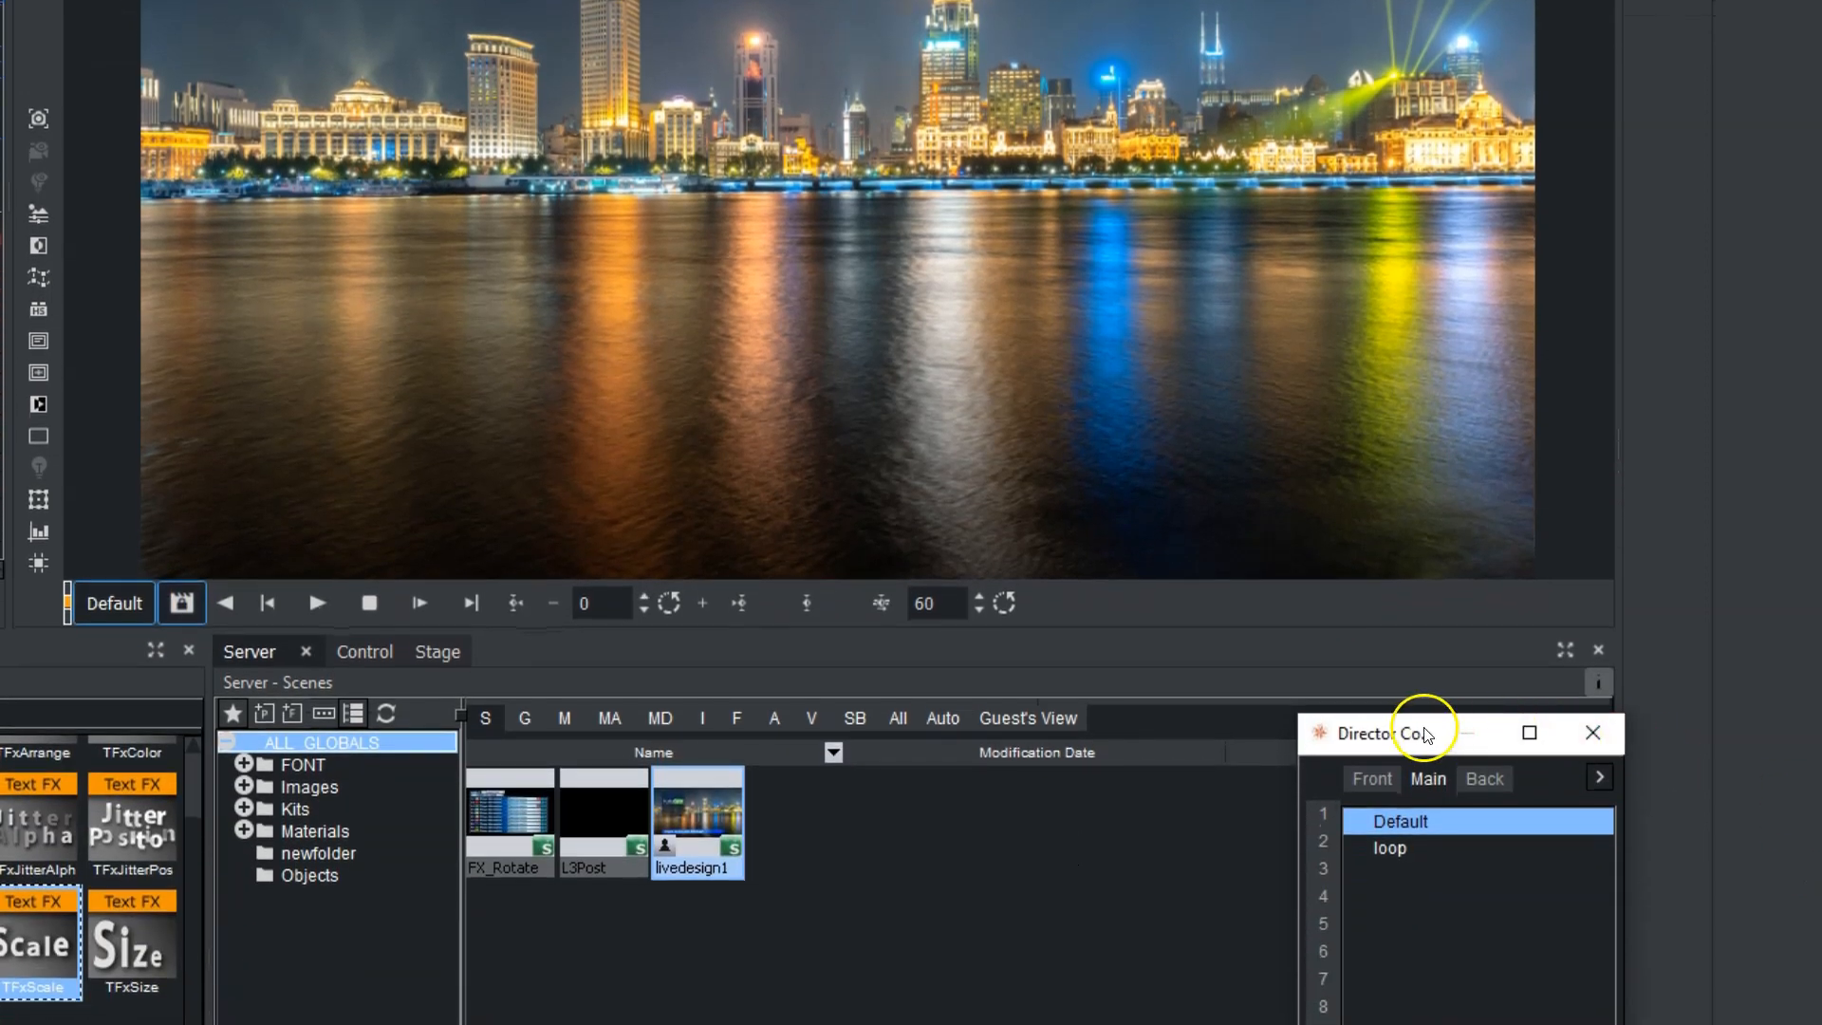
drag(1423, 1008, 1366, 869)
drag(1366, 592, 1363, 579)
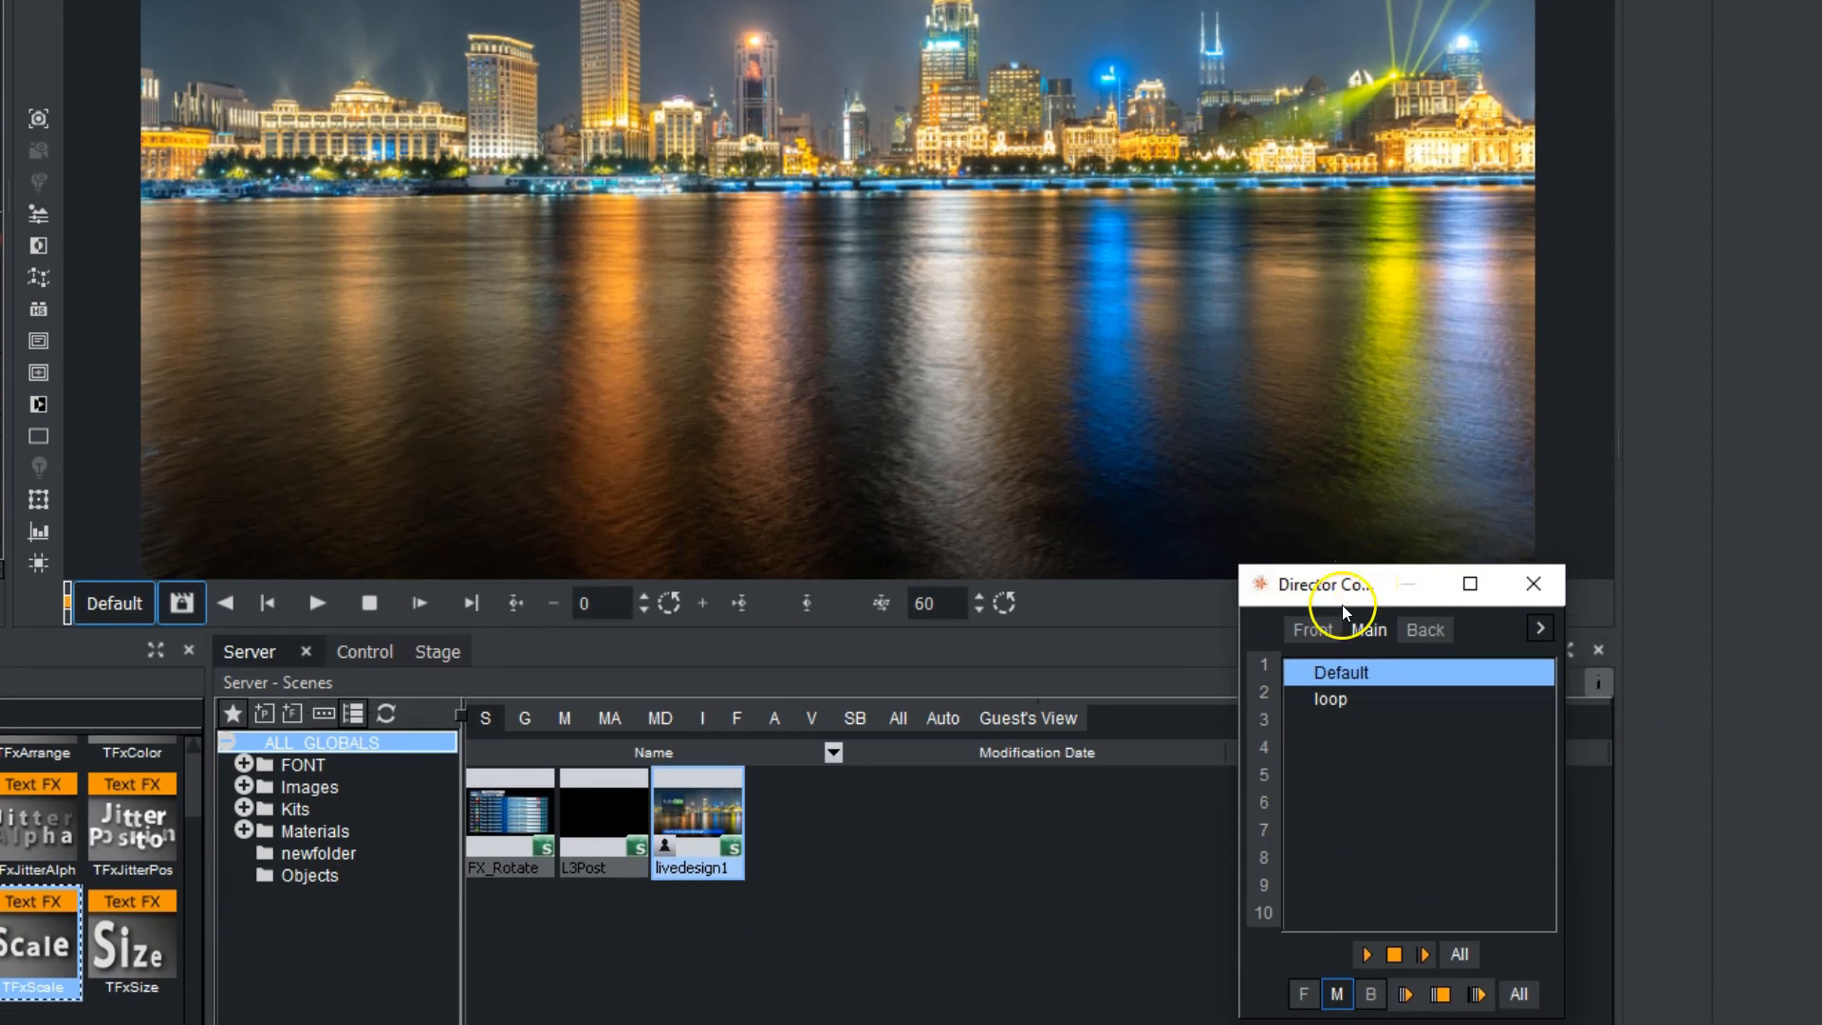
Step: Play the Default and loop directors together, replay only Default, and close the Director Control window
click(1333, 699)
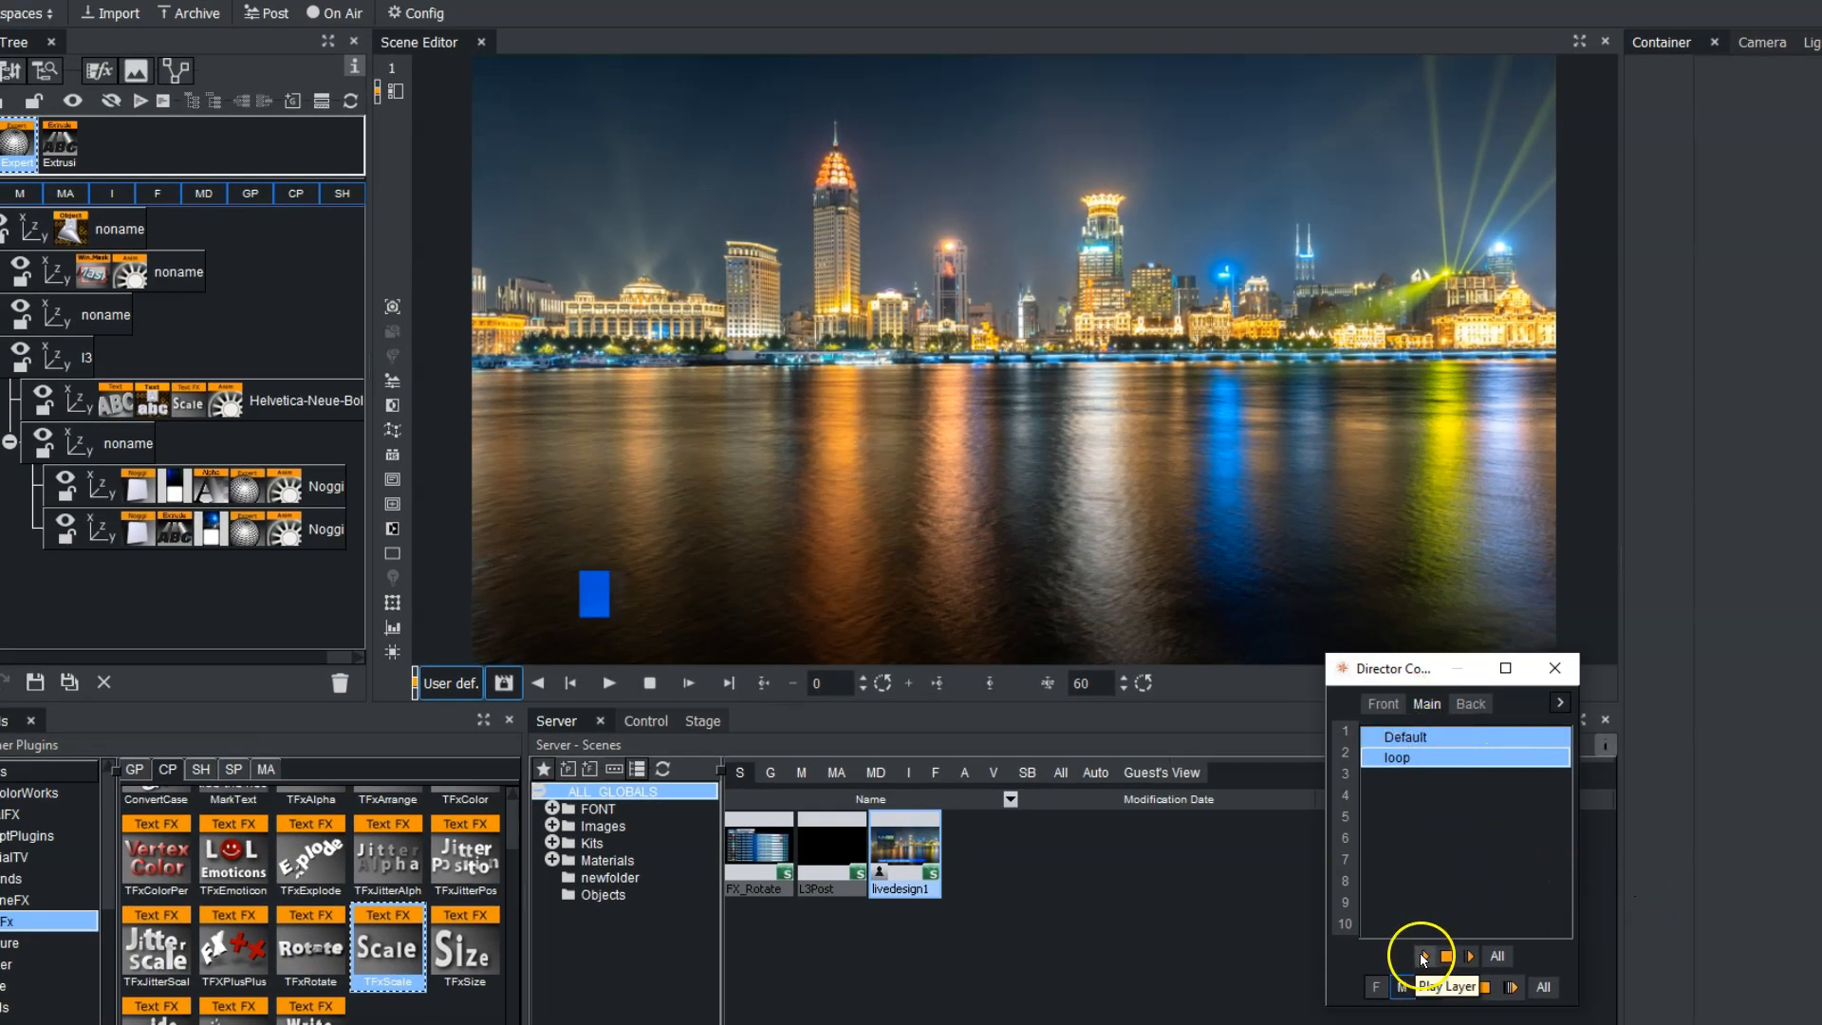
click(1425, 956)
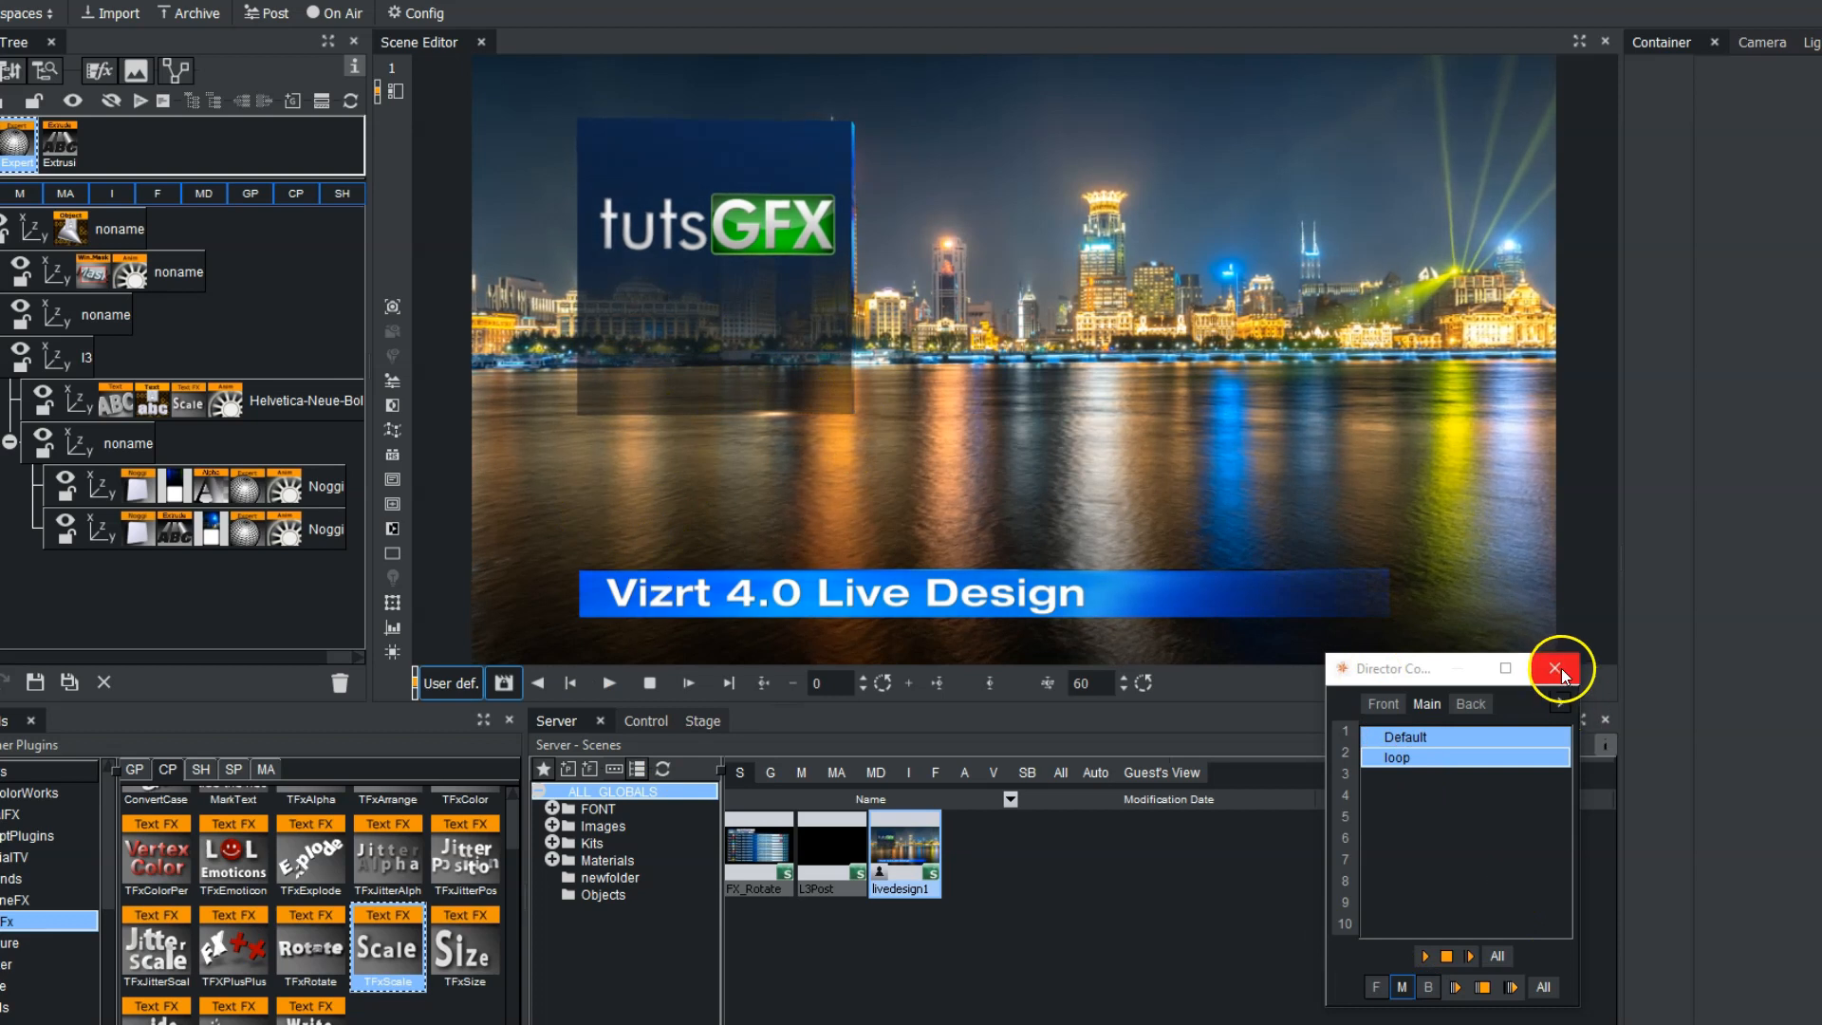
click(1425, 738)
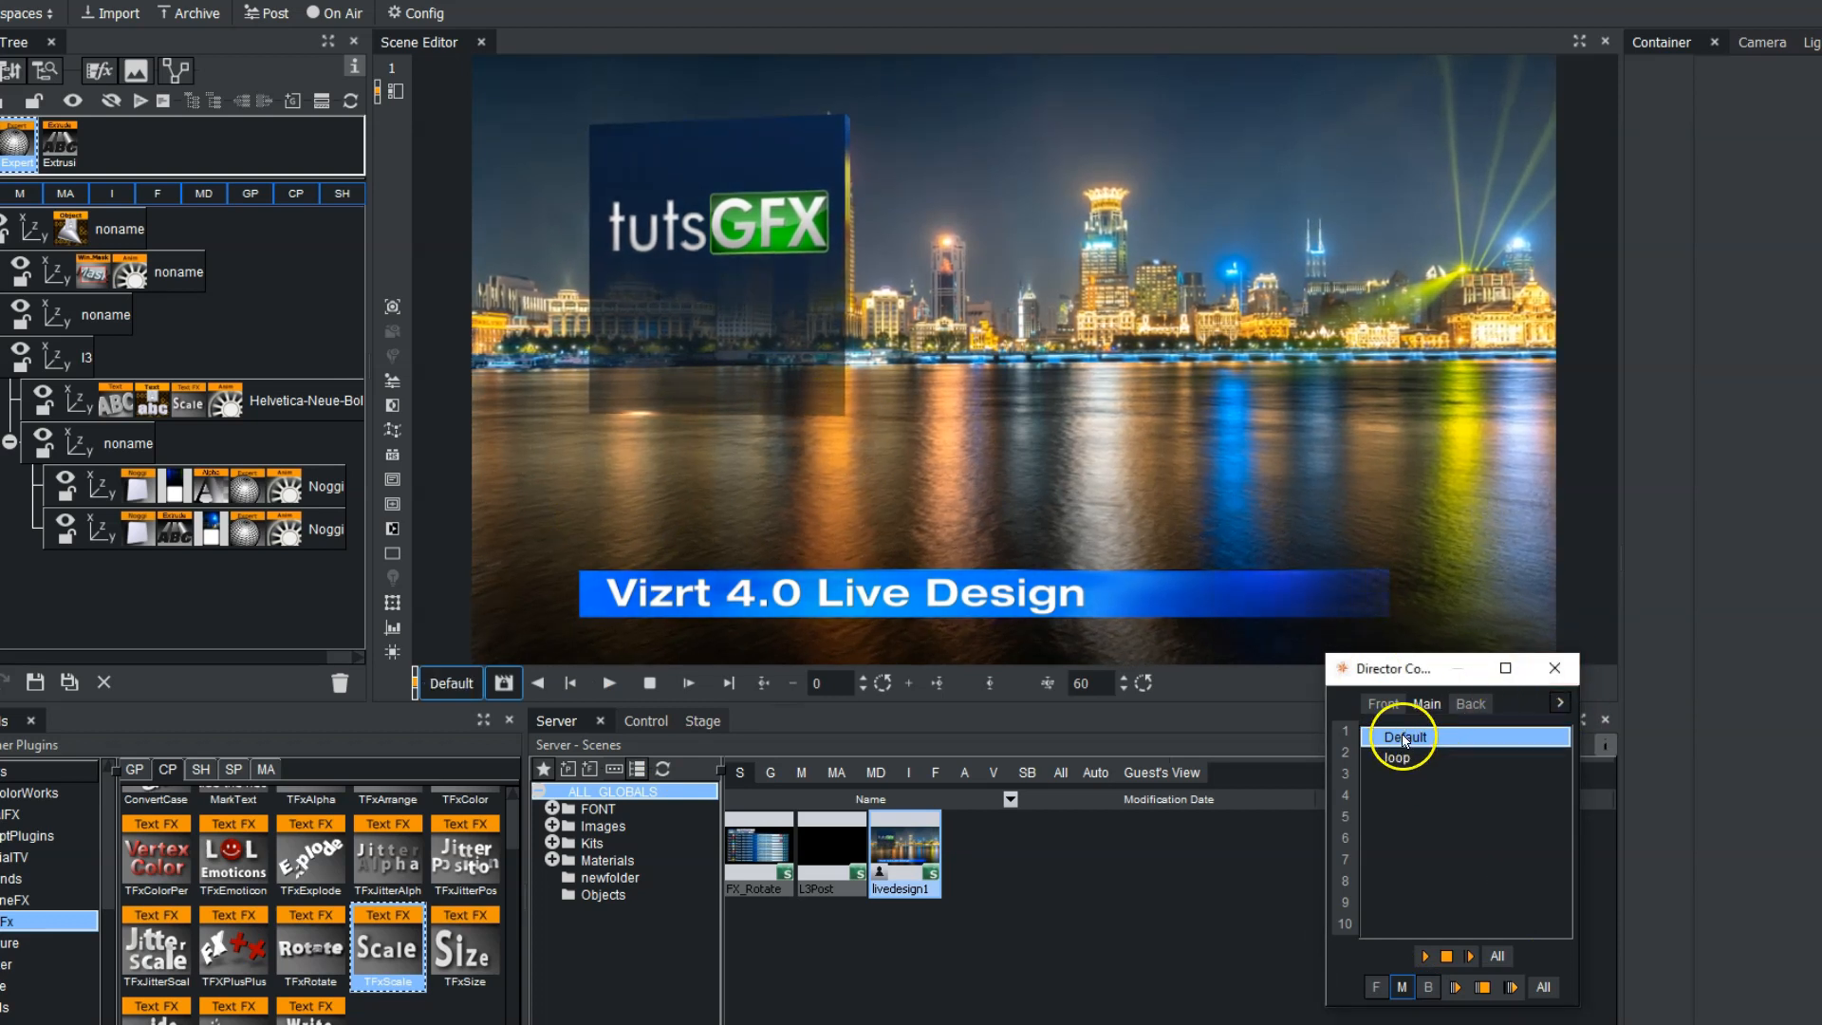
click(1427, 955)
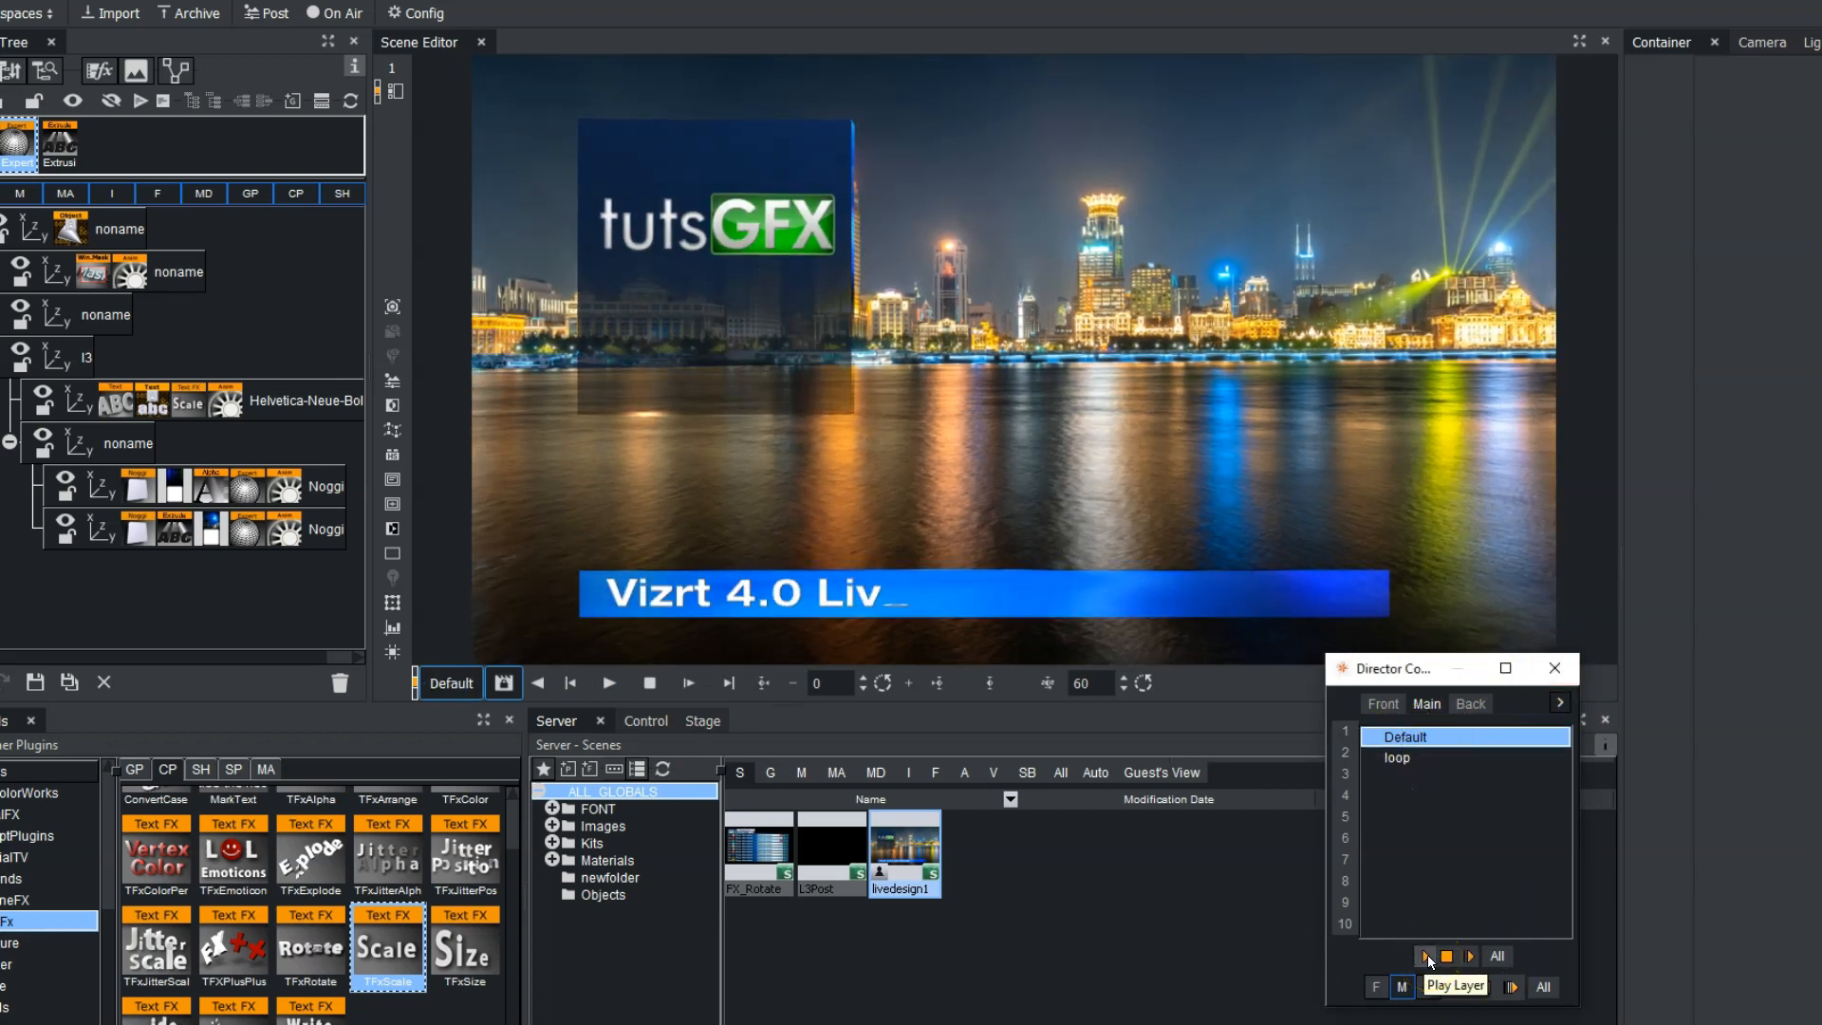
click(1555, 668)
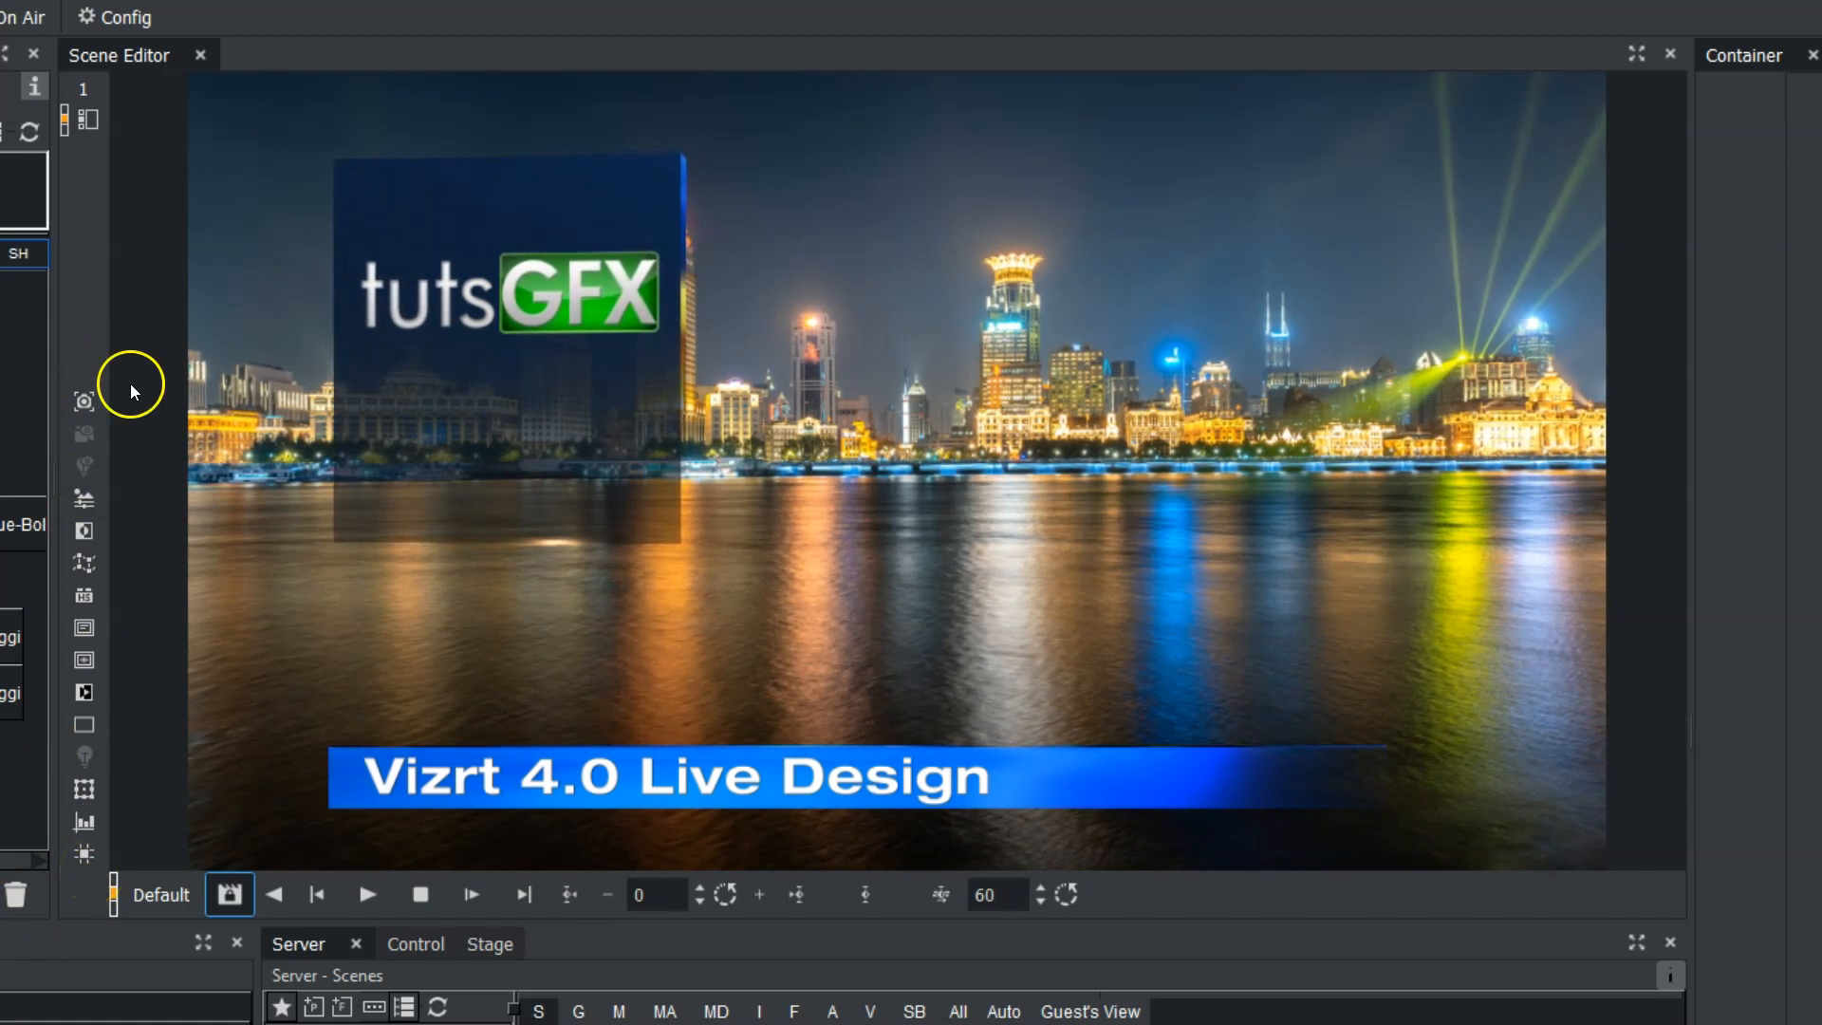
Step: Open the Take Snapshot dialog to view its image name, size and format options, and dismiss it
click(83, 401)
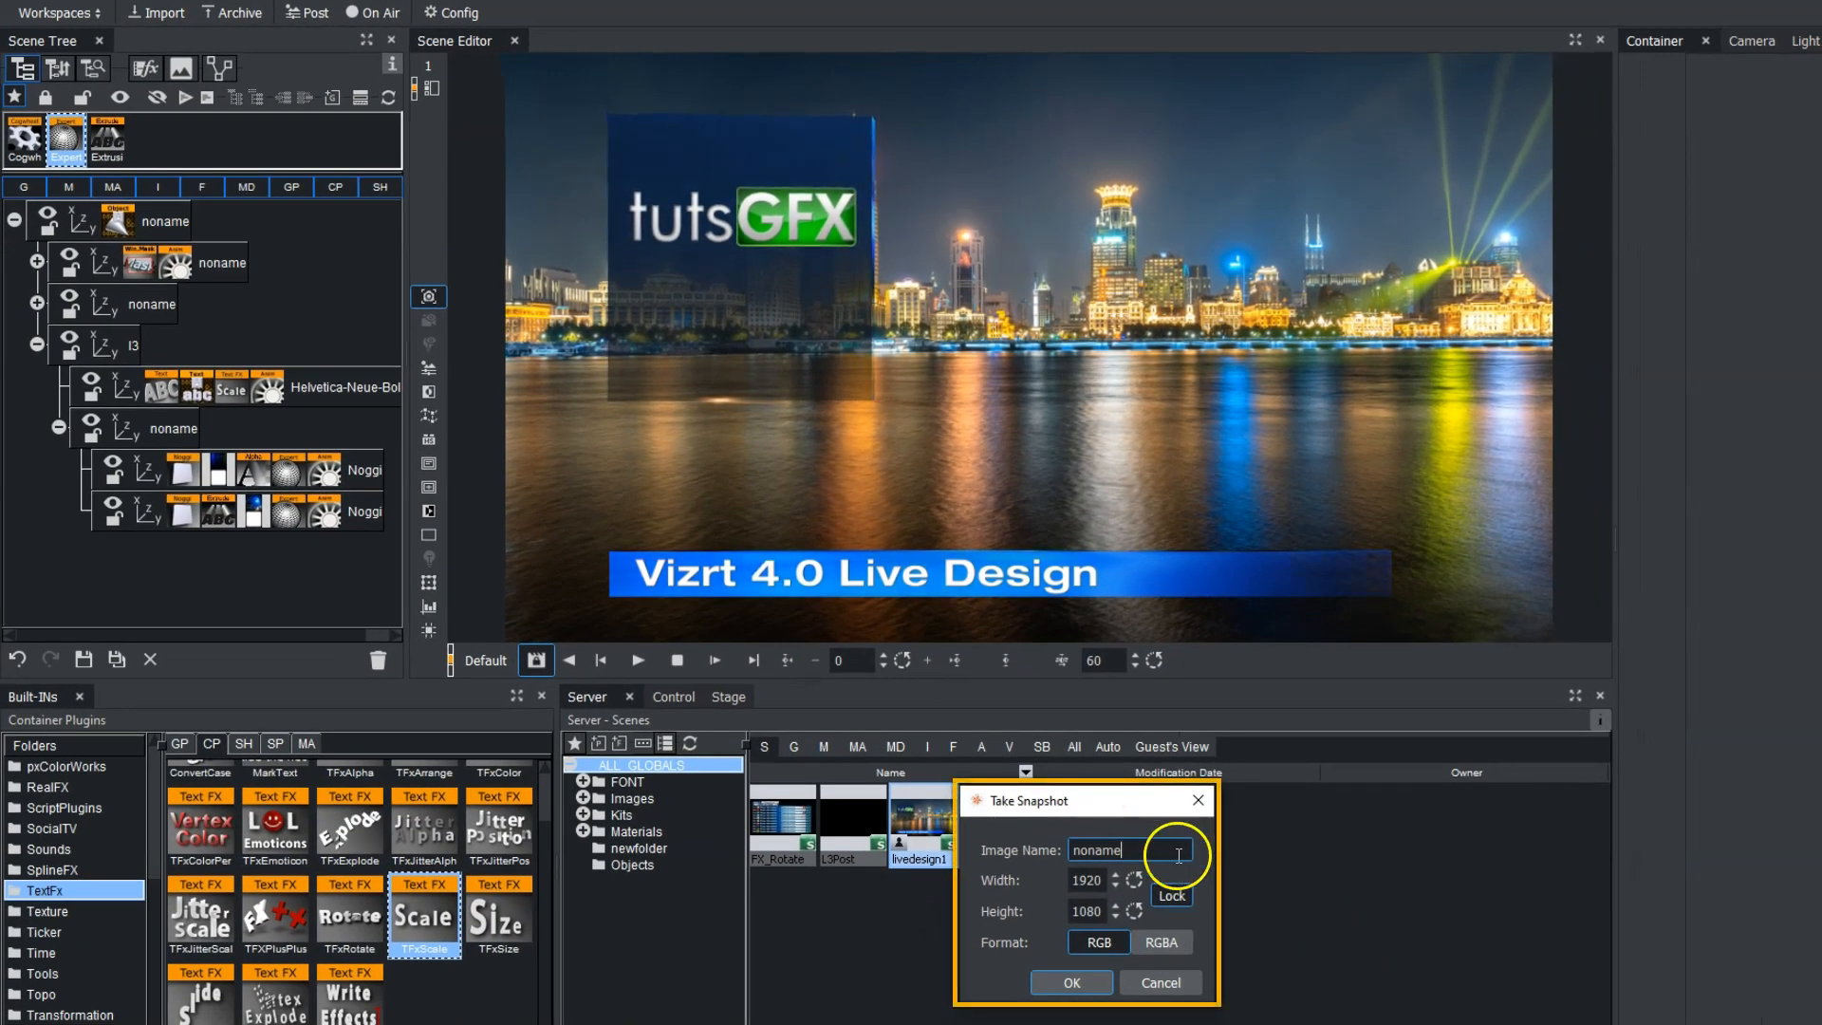
double_click(1139, 877)
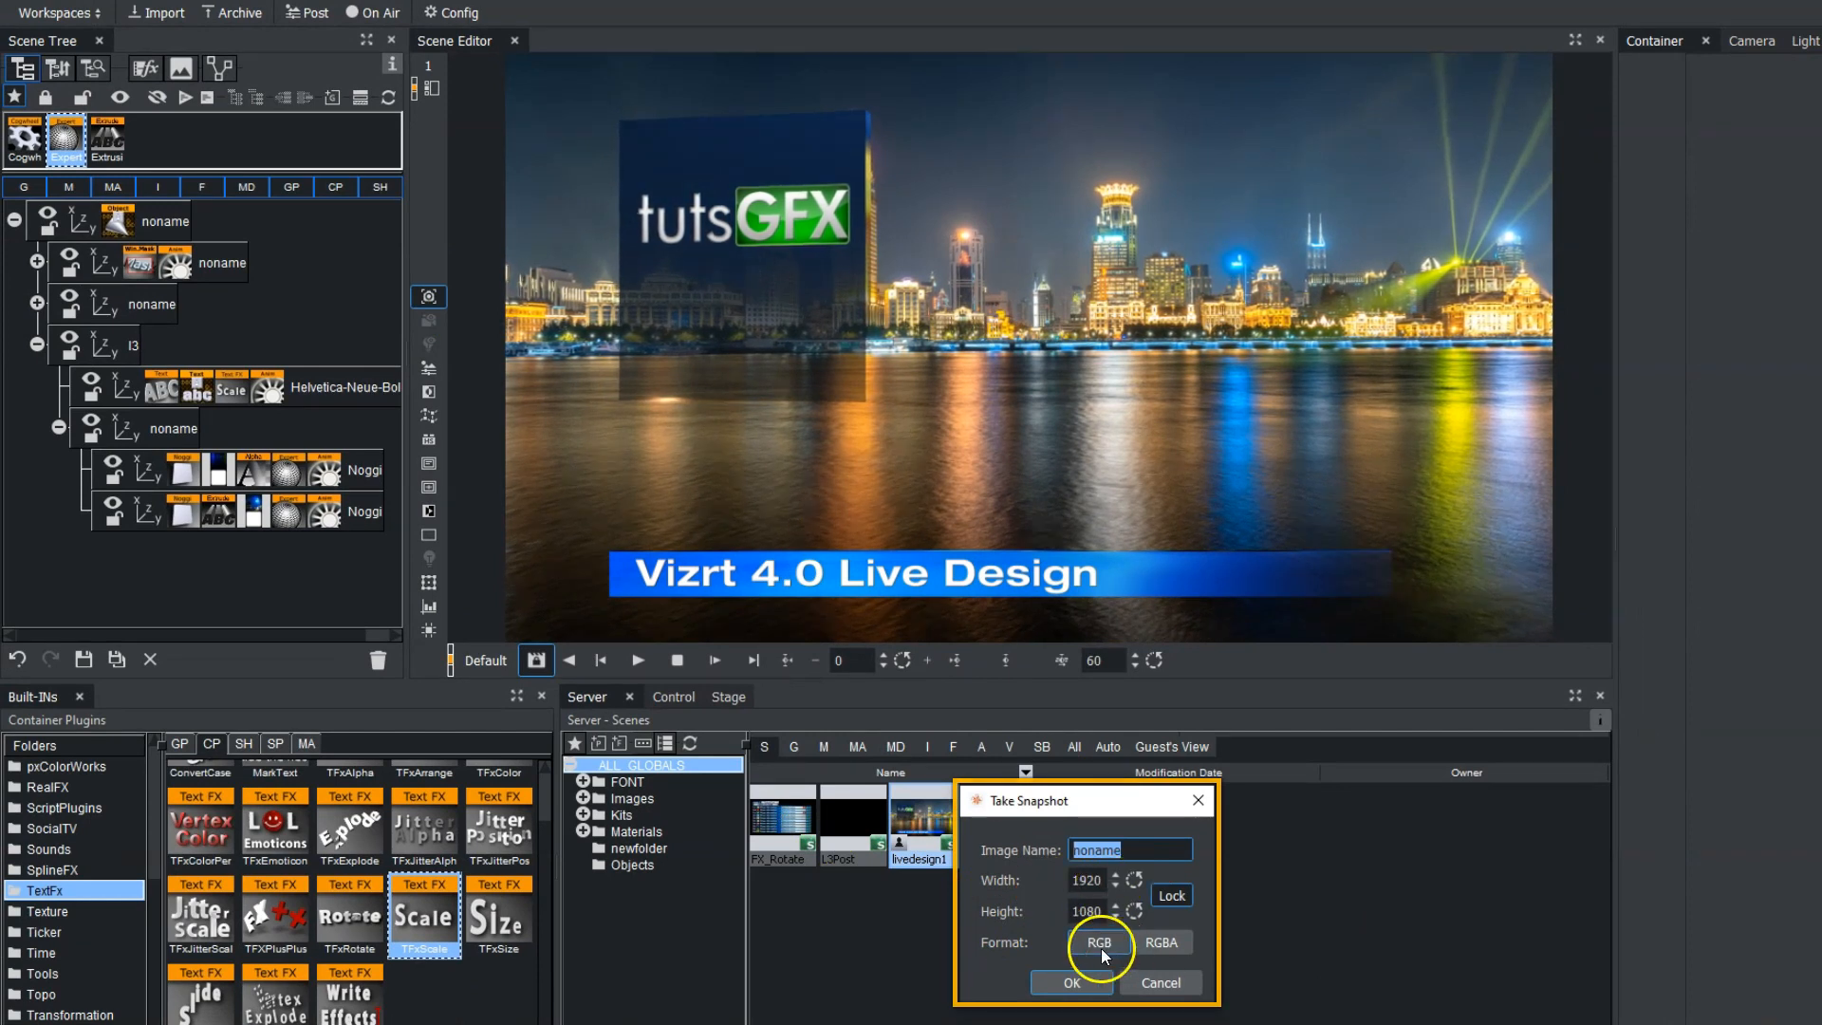
click(1195, 800)
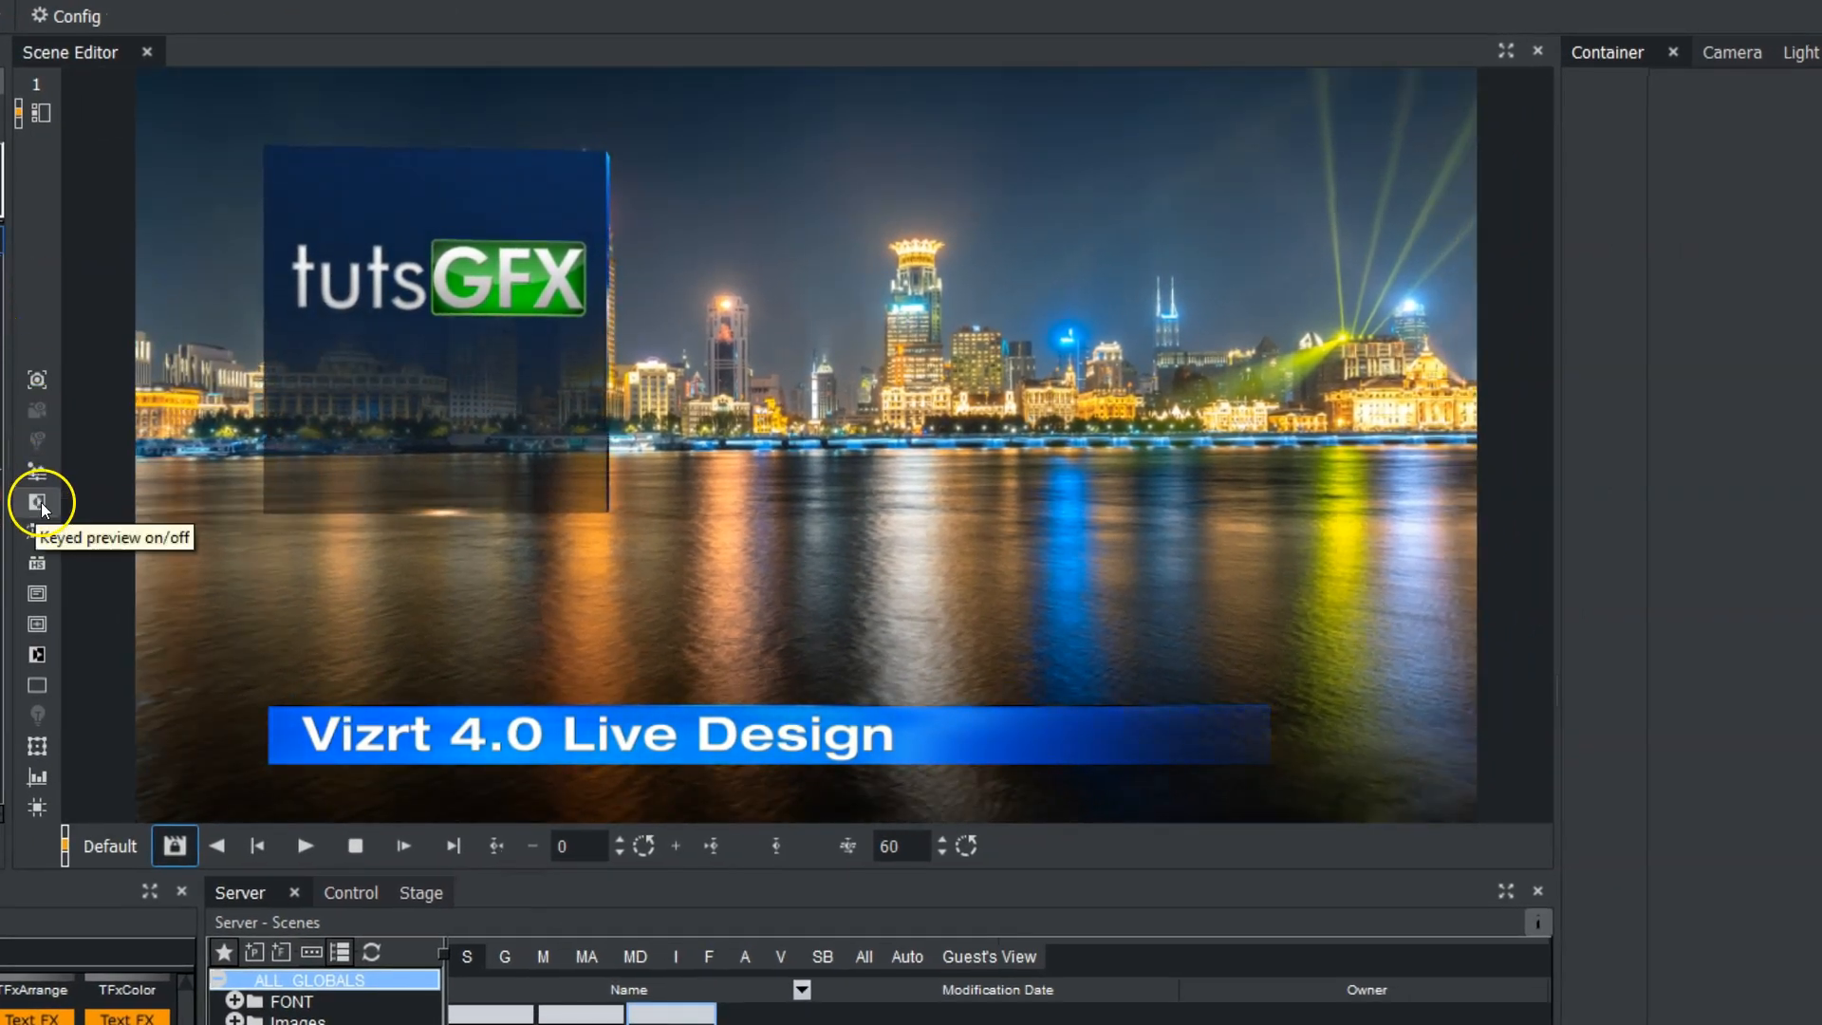
Step: Show the title area and safe area guides over the scene preview, and toggle the key view on and off
click(35, 522)
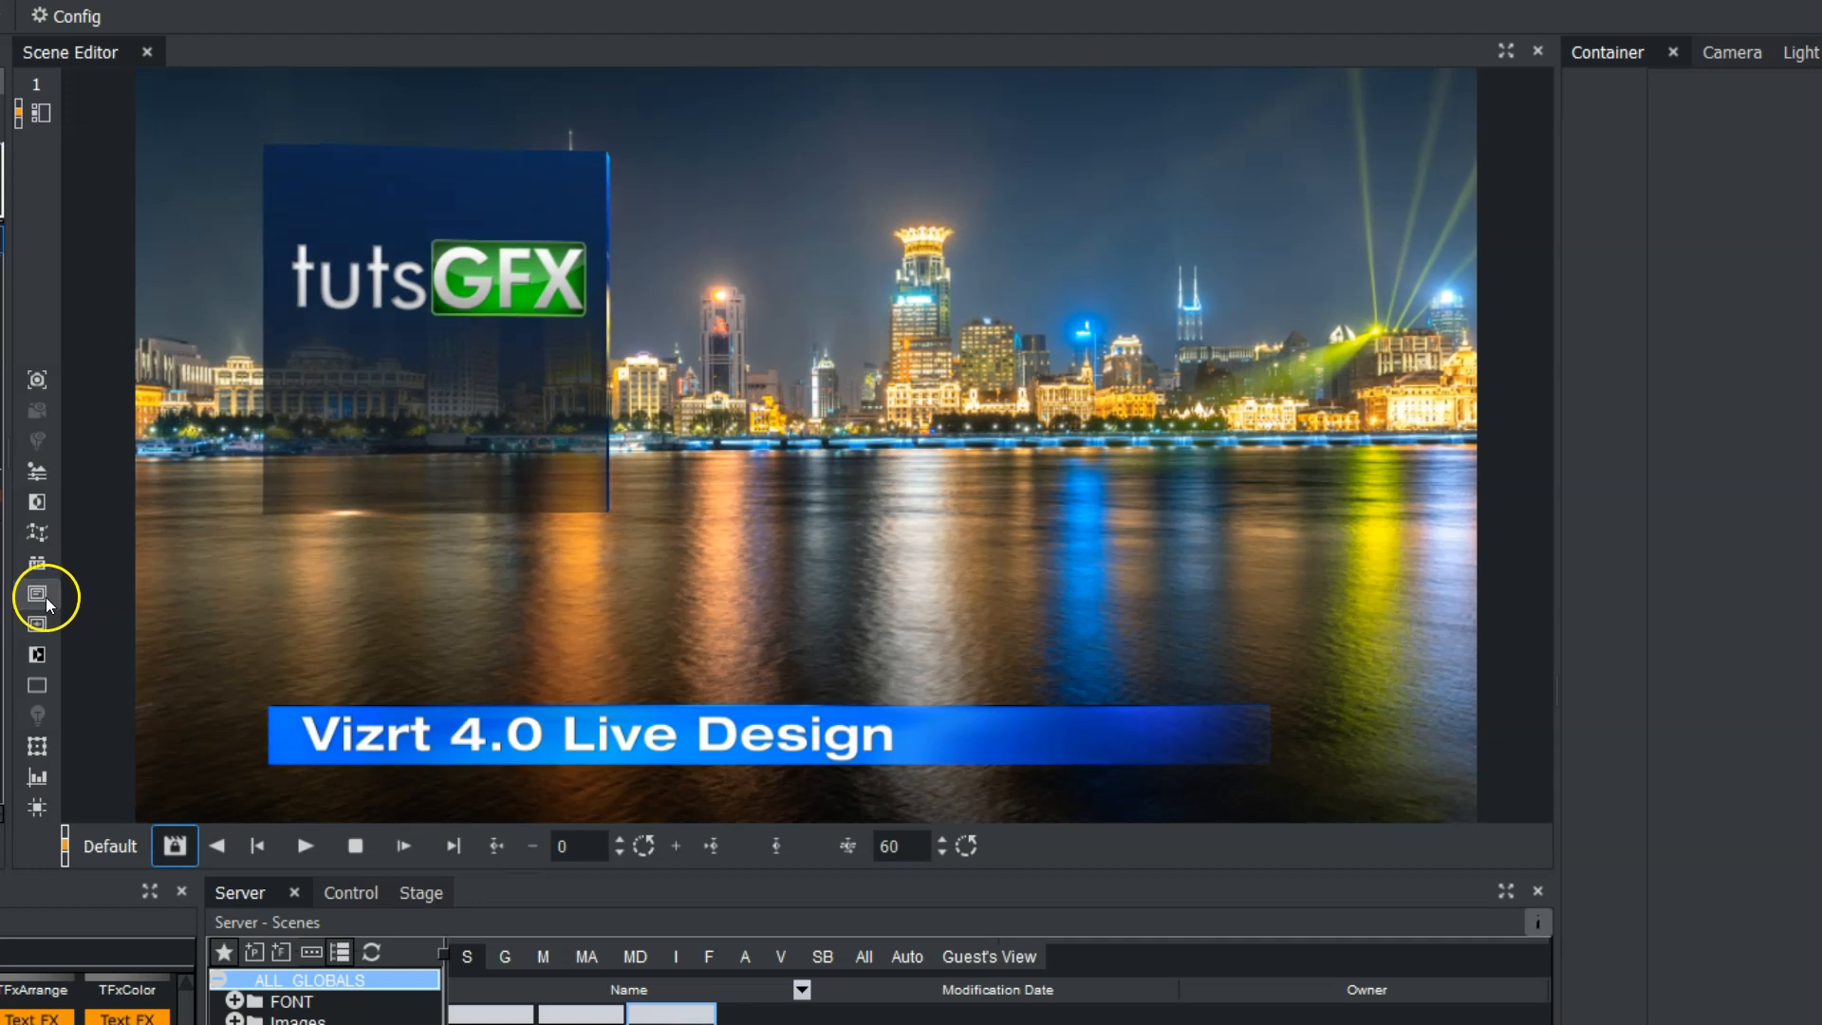
click(37, 593)
click(34, 619)
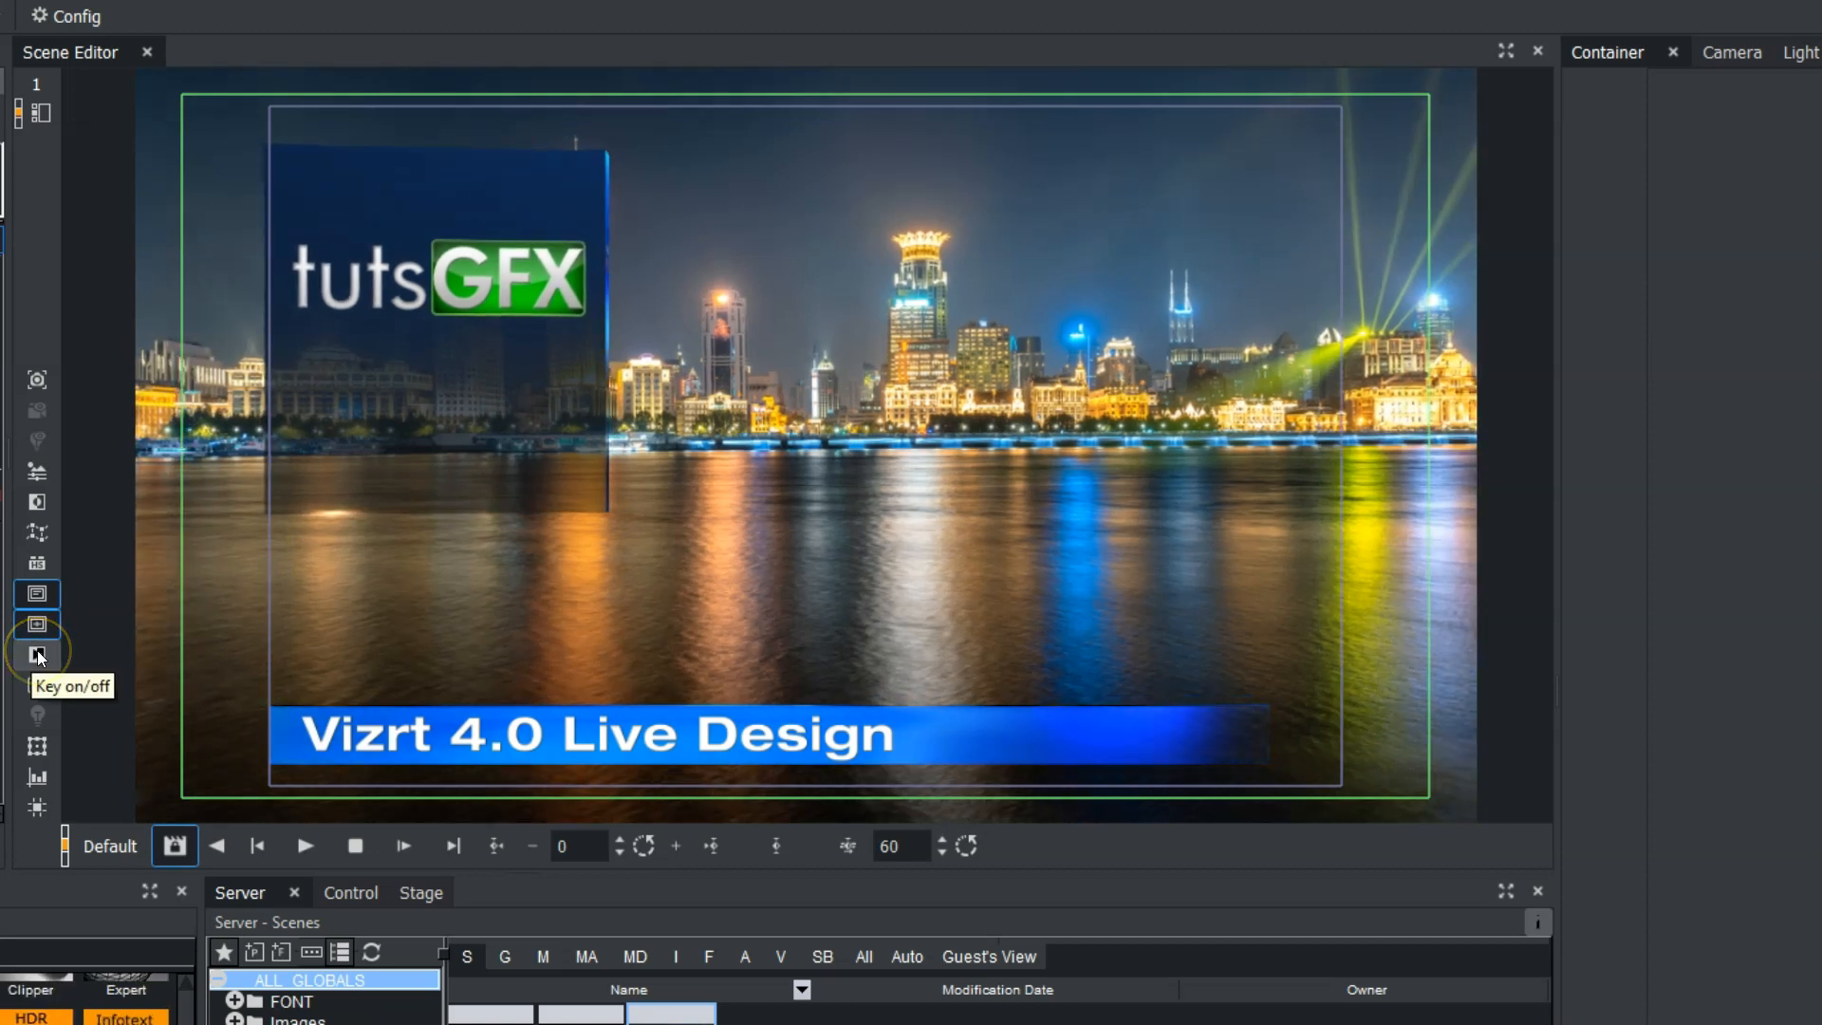
click(38, 656)
click(38, 655)
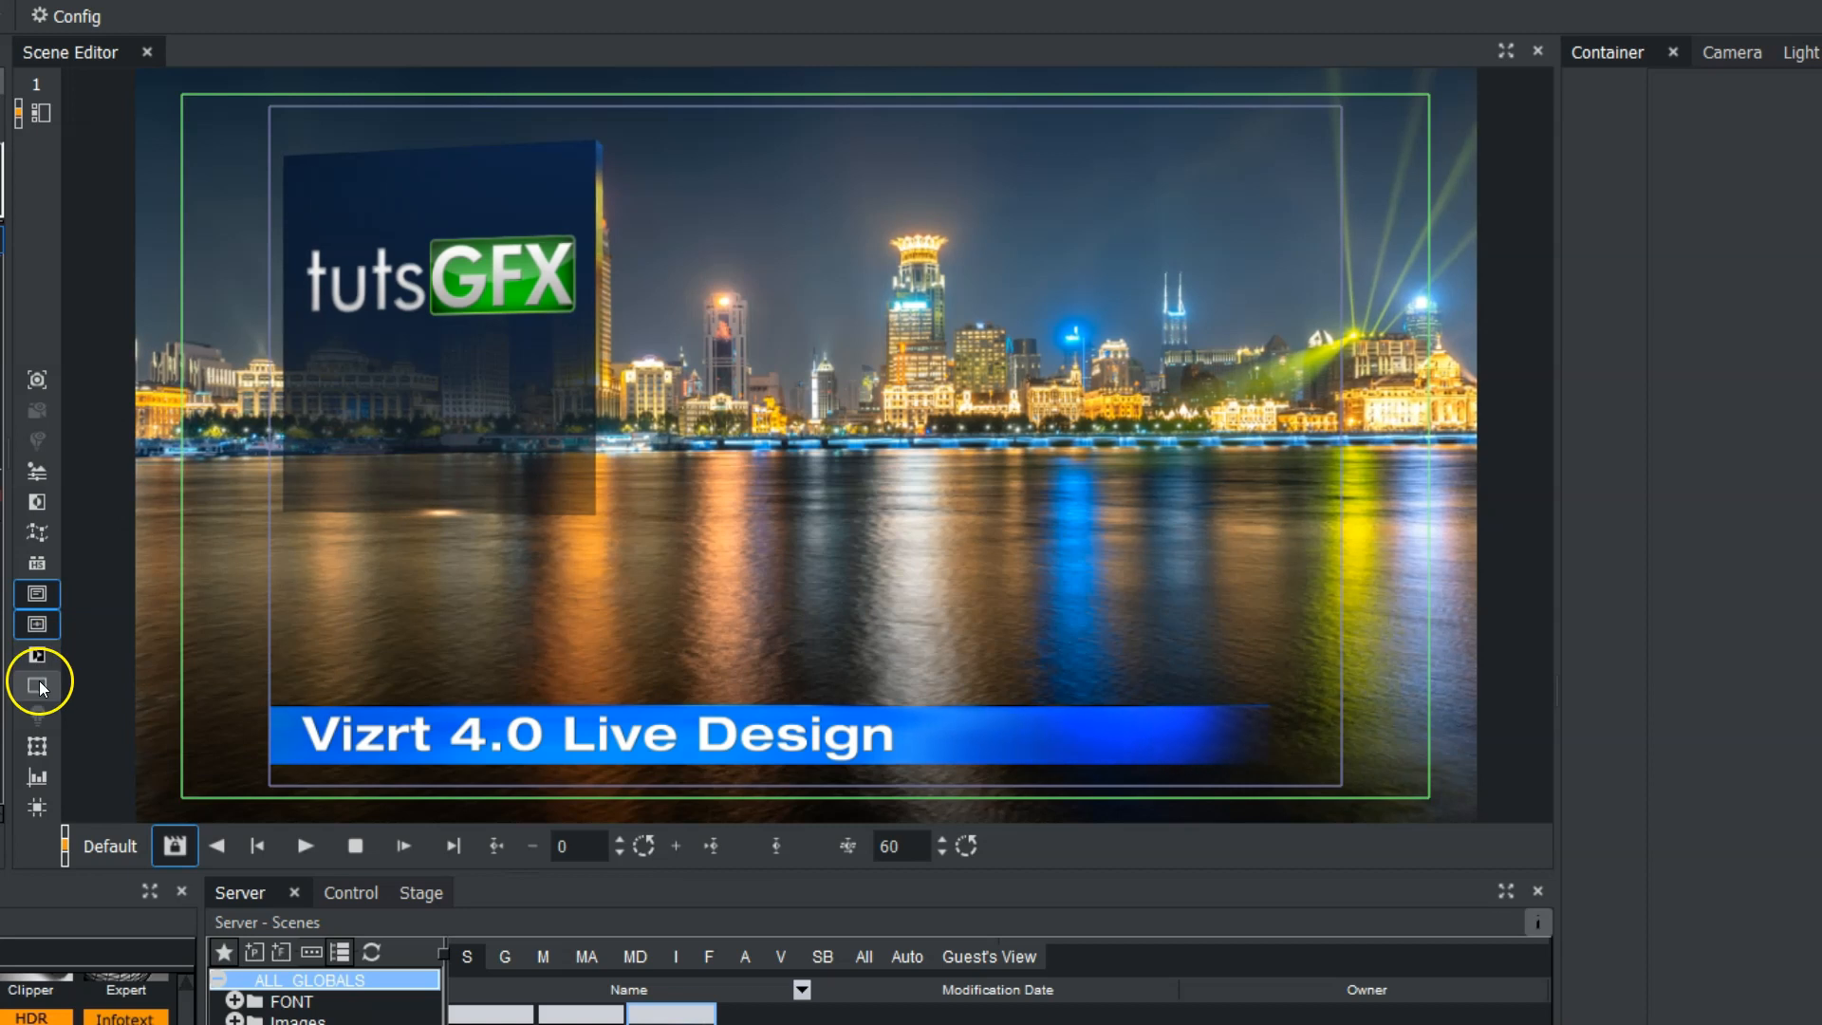
Step: Toggle the wireframe view of the scene on and off, and select the logo container in the scene tree to show its bounding box
click(40, 687)
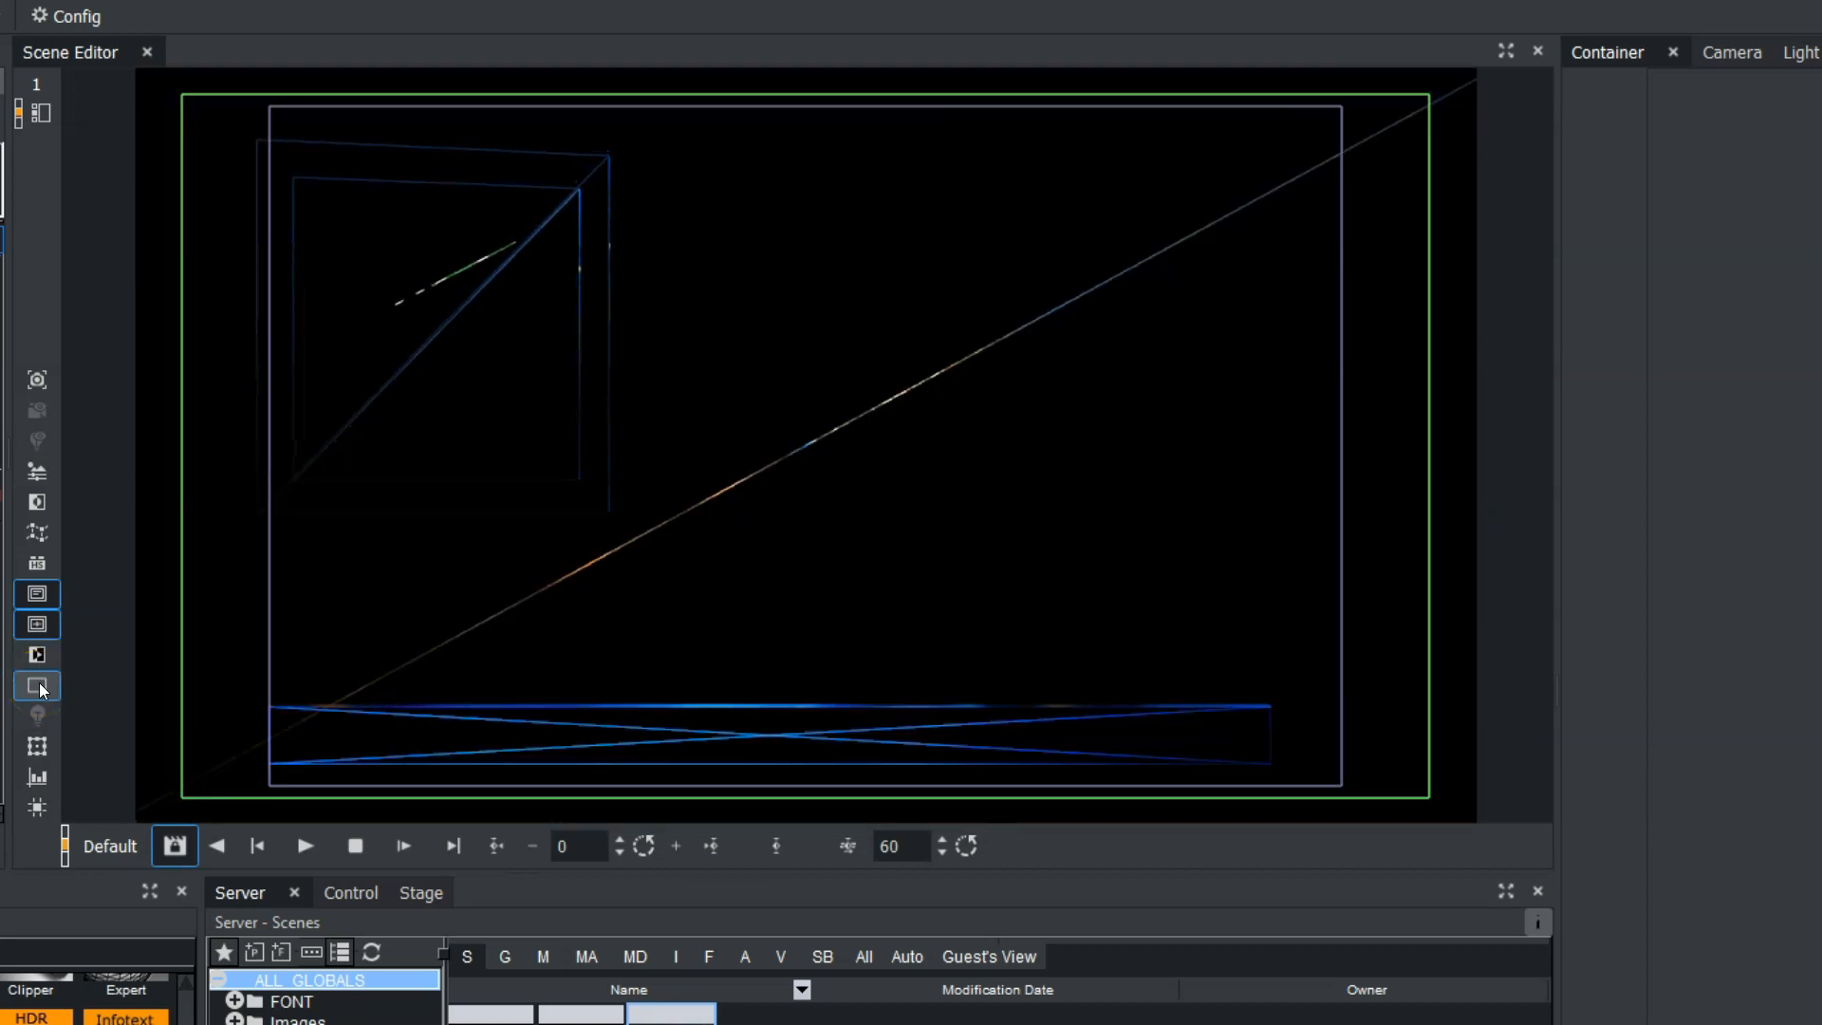
click(40, 687)
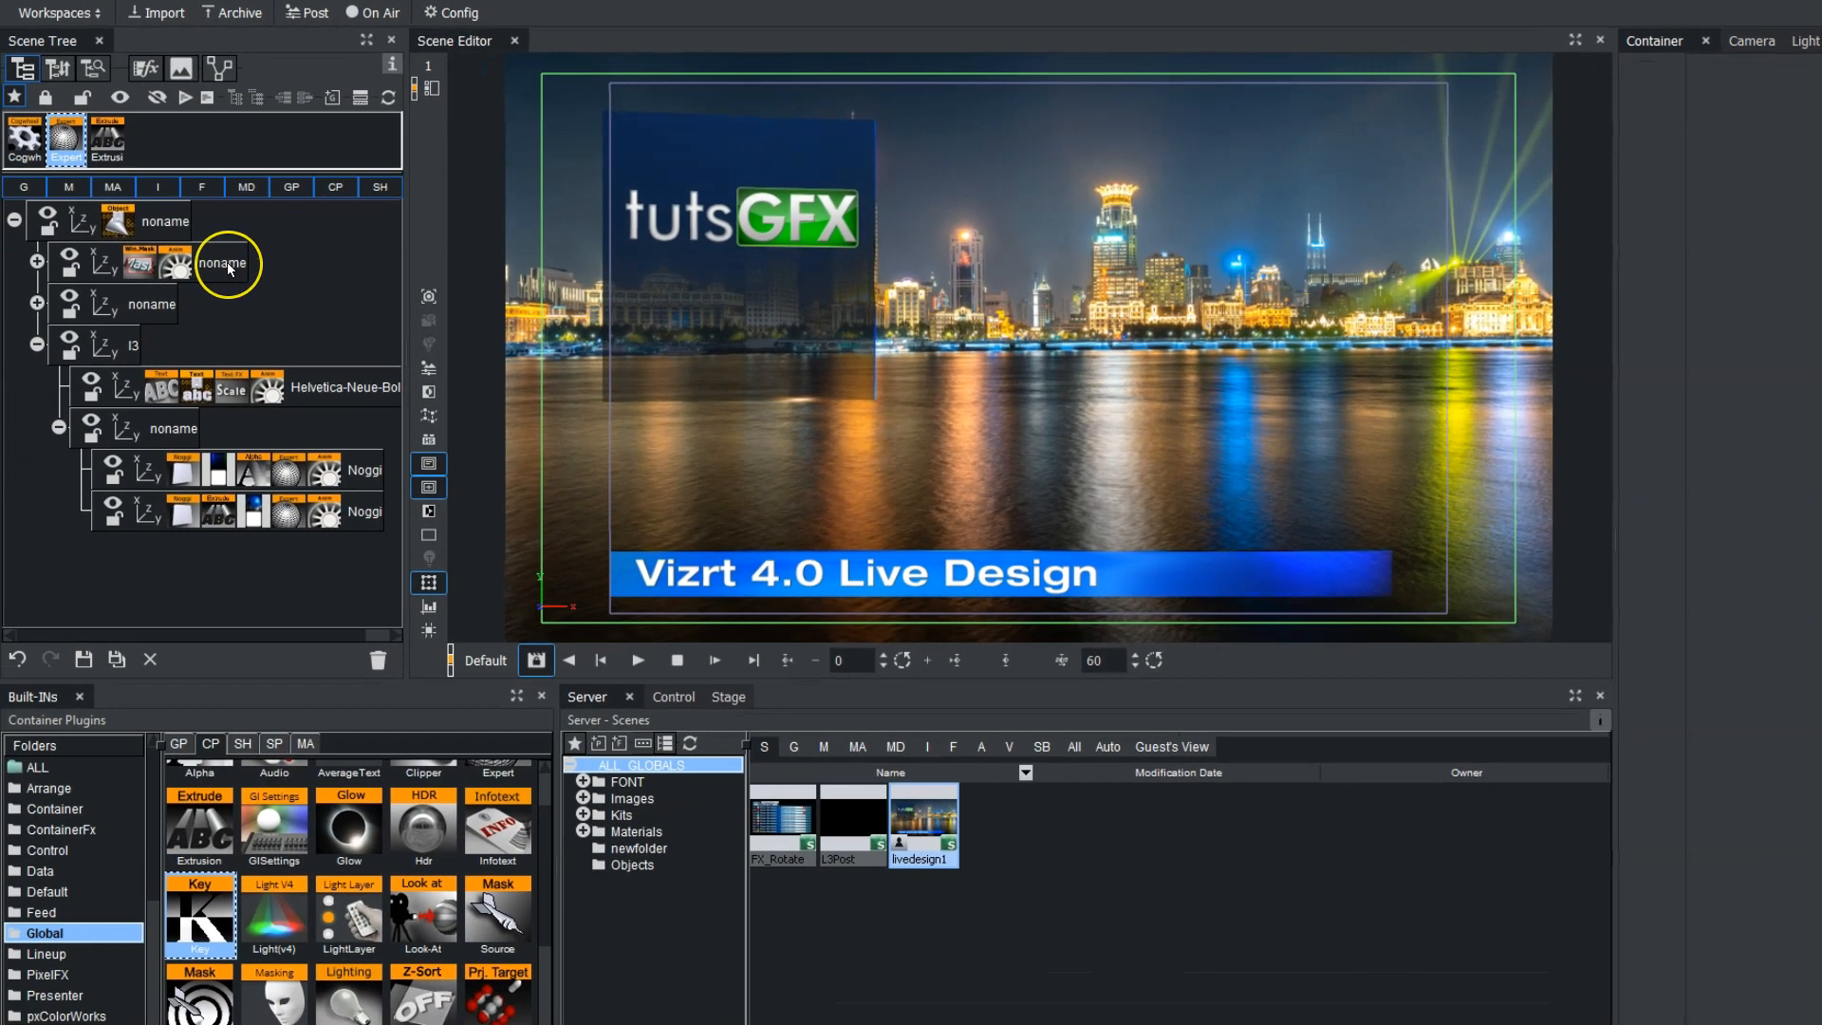
click(231, 269)
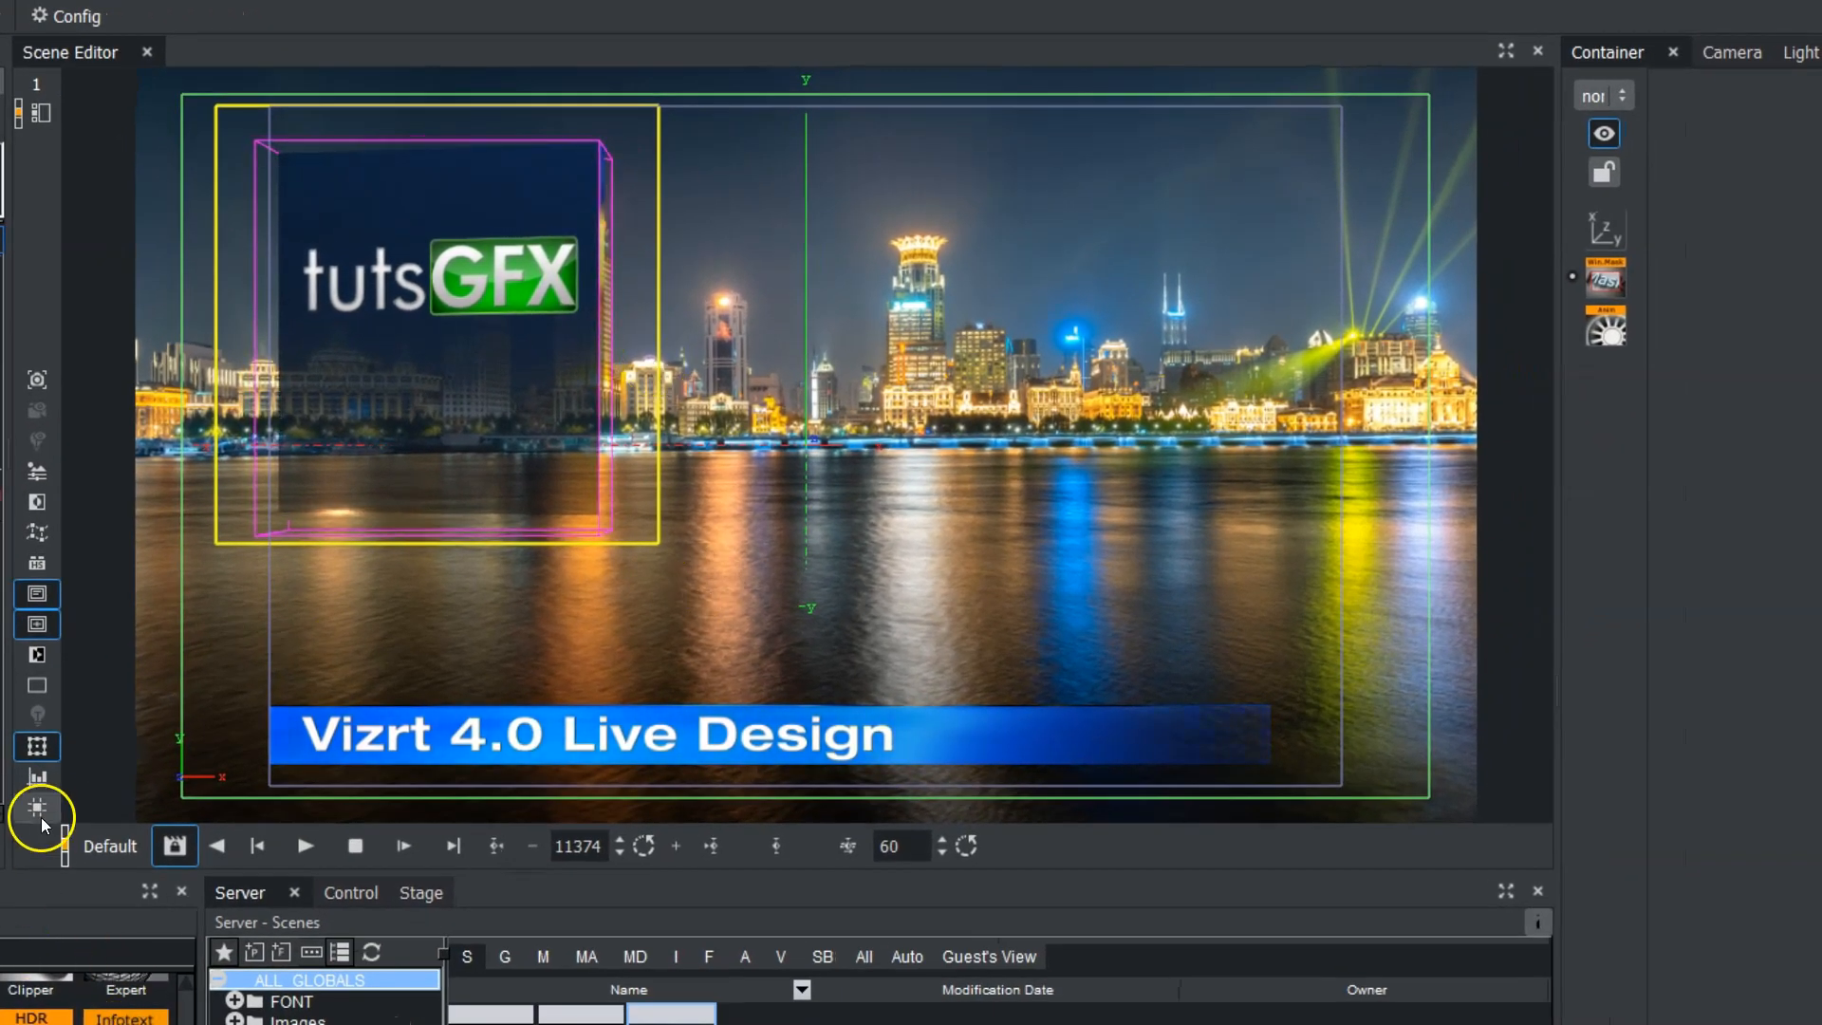
Step: Display the performance bar and the grid tools with a grid over the scene preview, and hide both again
click(38, 776)
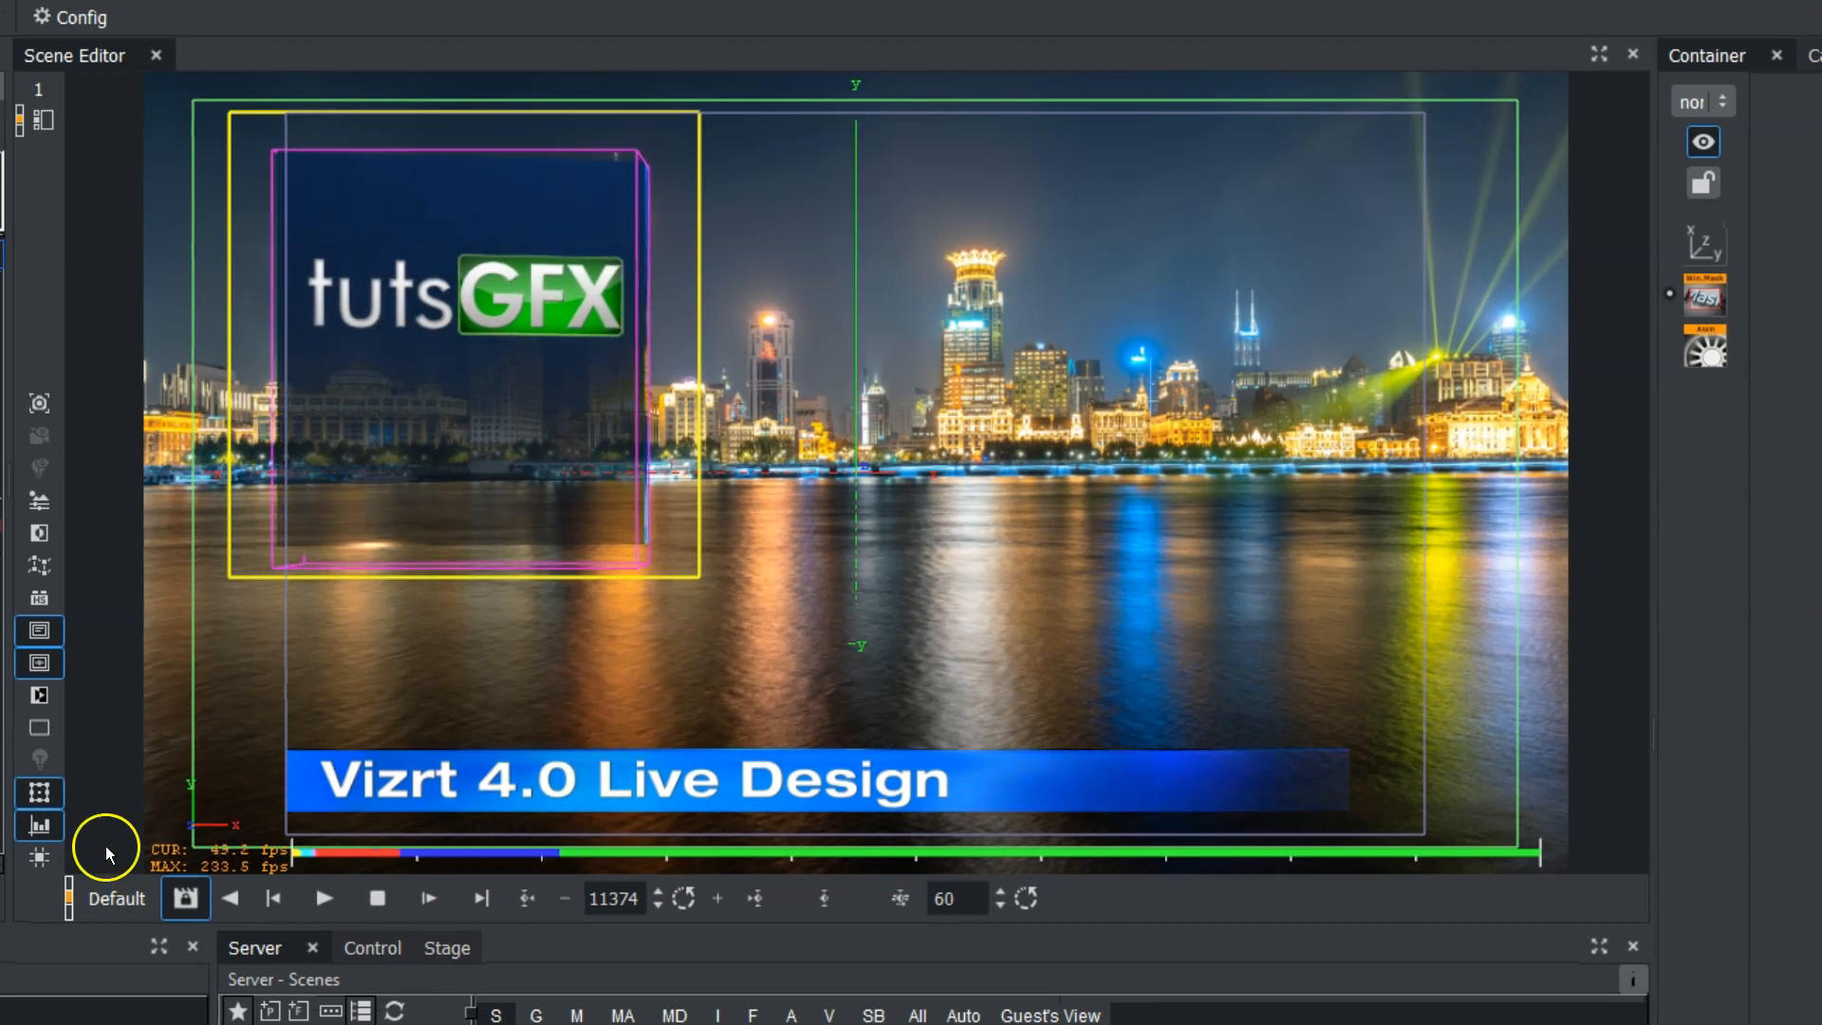
mouse_move(36, 854)
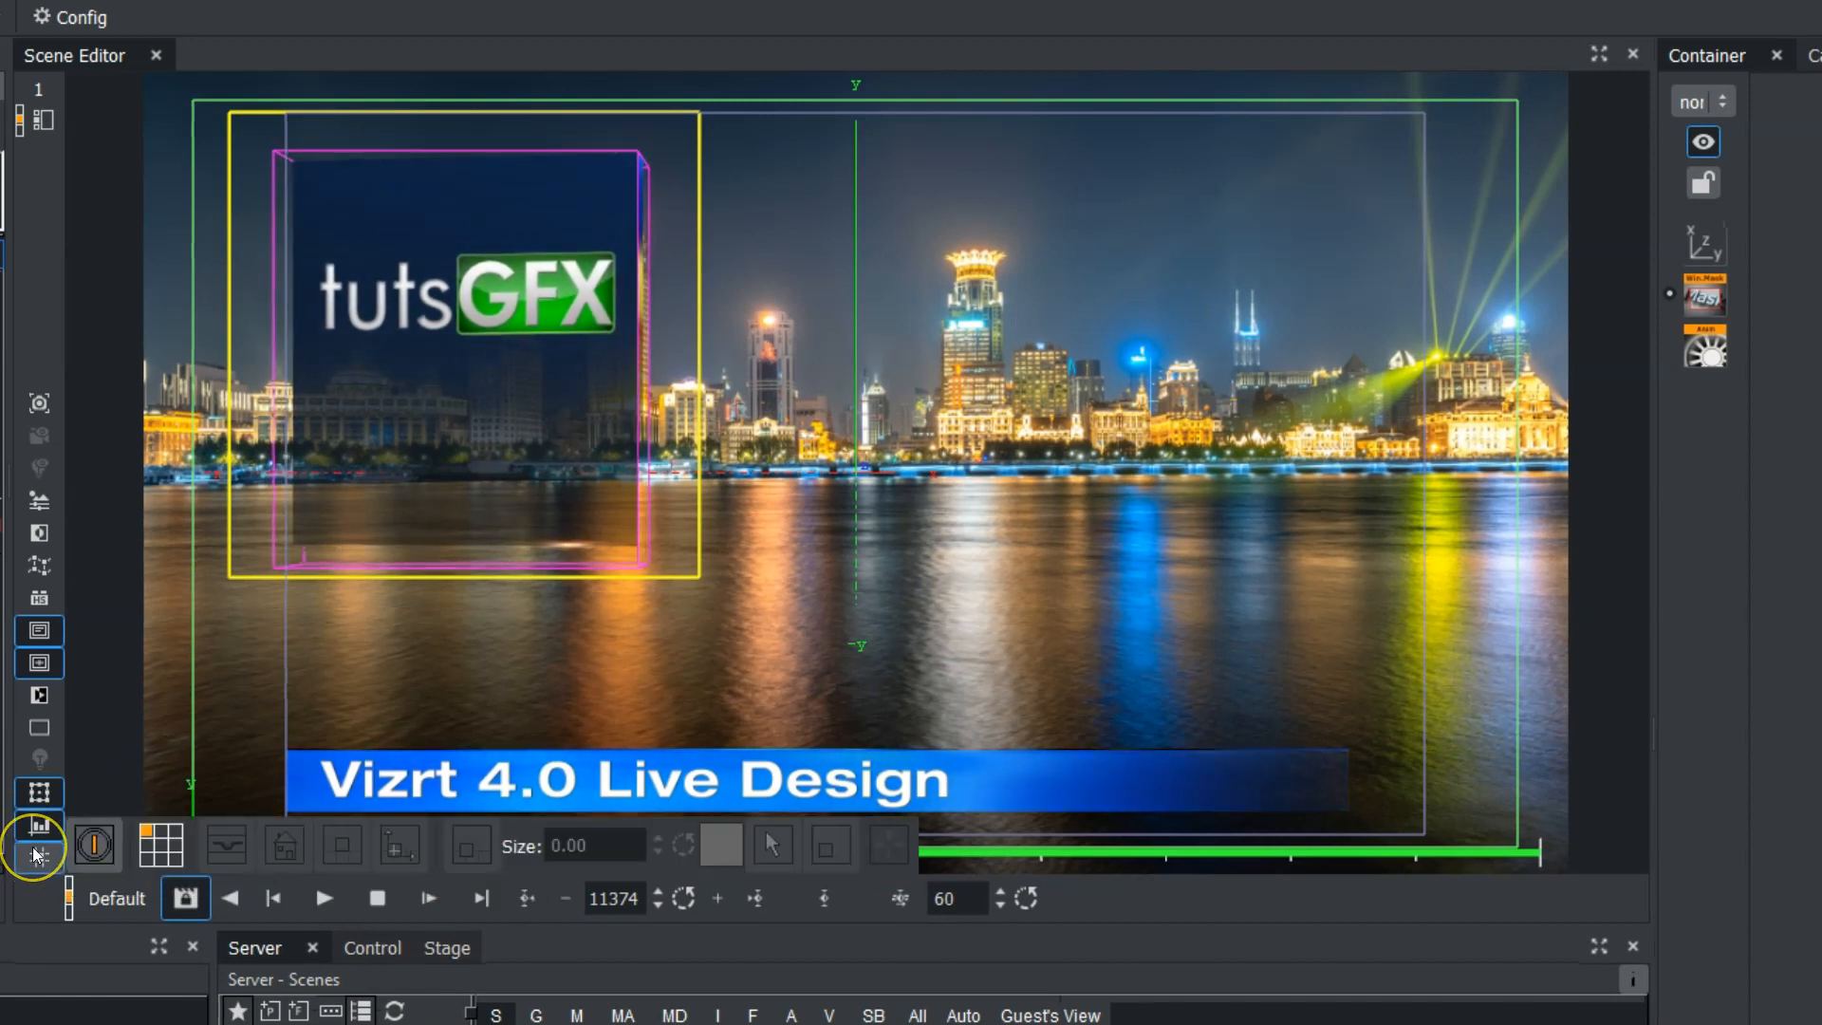
click(93, 846)
click(101, 885)
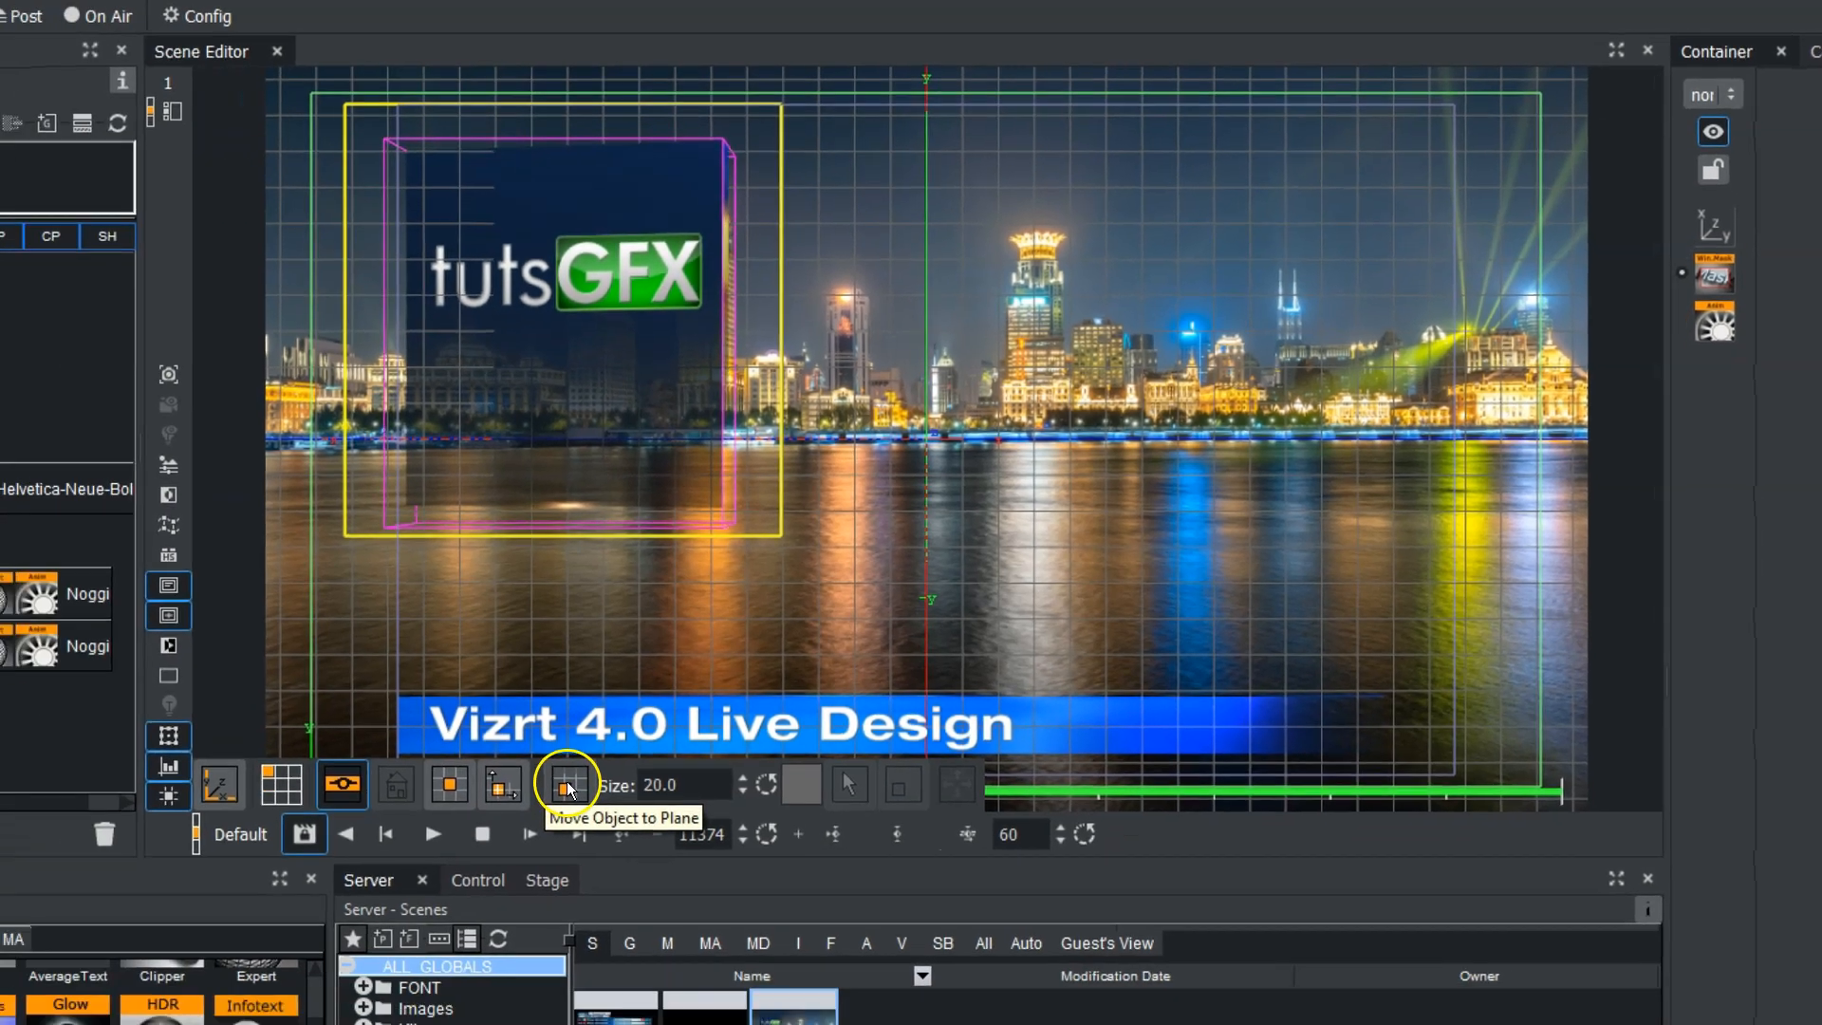
click(39, 858)
click(39, 827)
Step: Switch to the Views workspace and undock the Scene Editor into a floating window
click(42, 15)
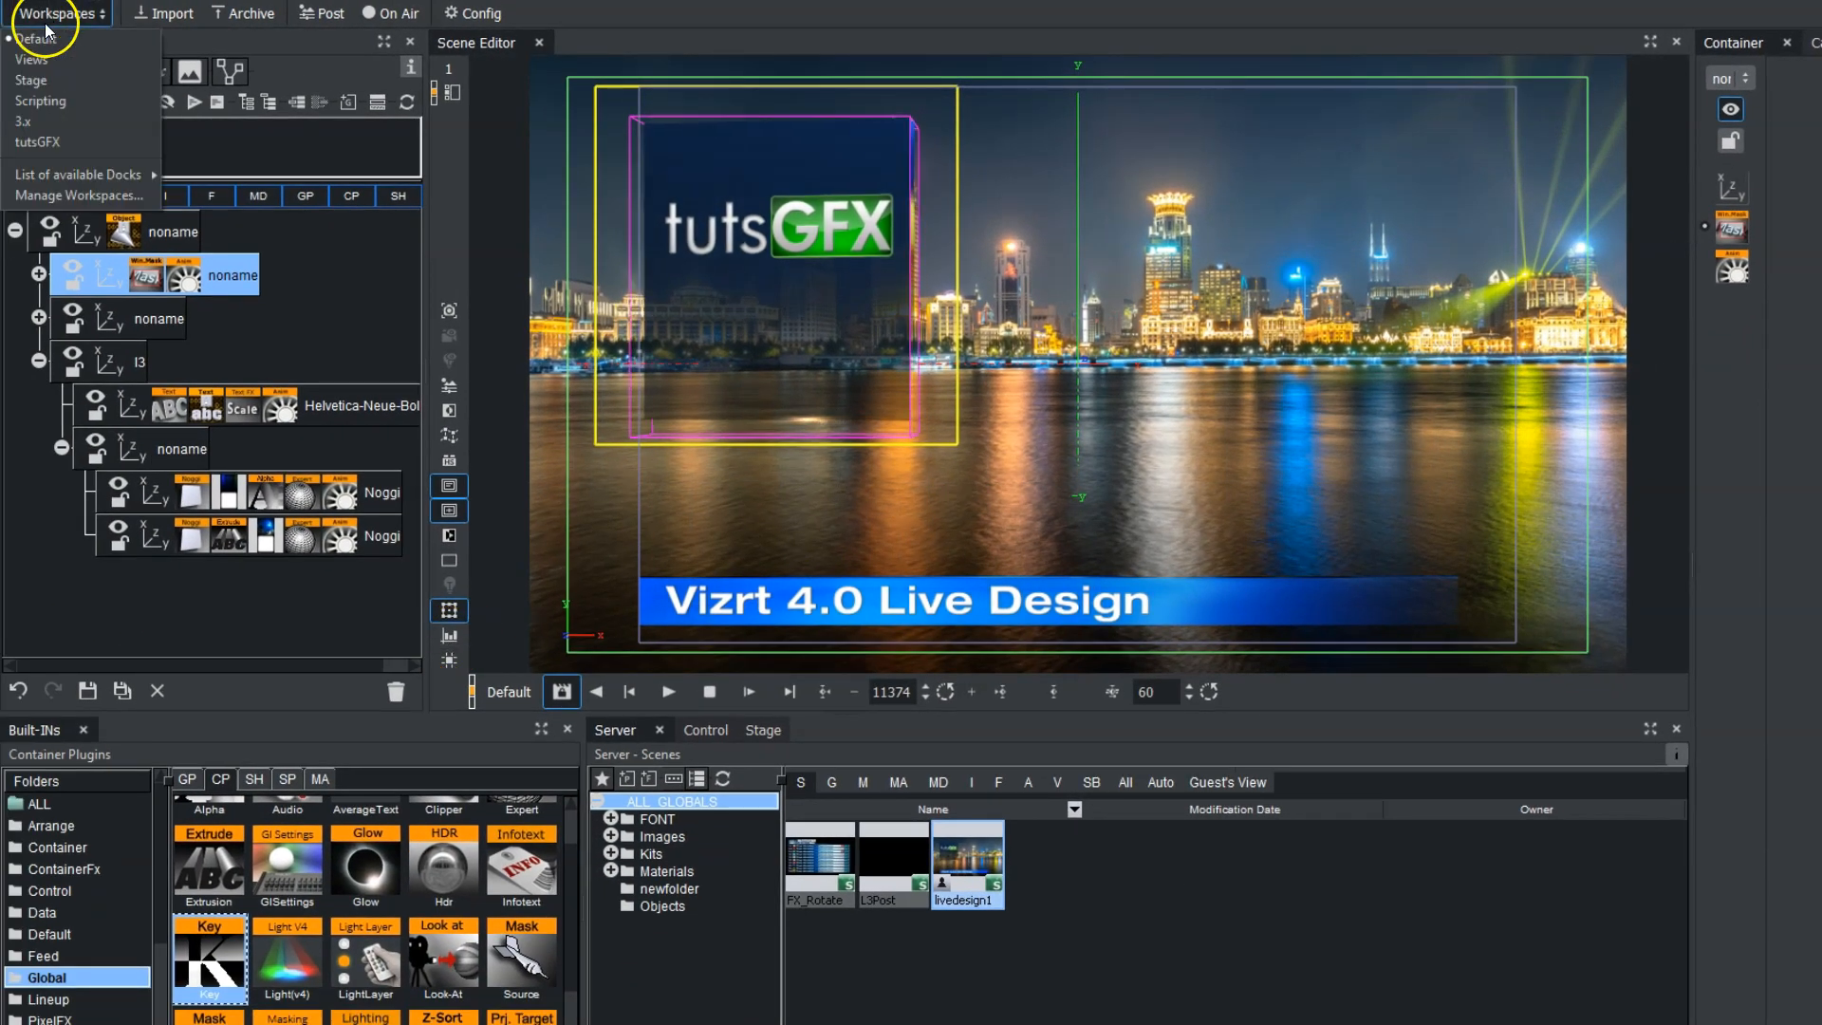
click(37, 55)
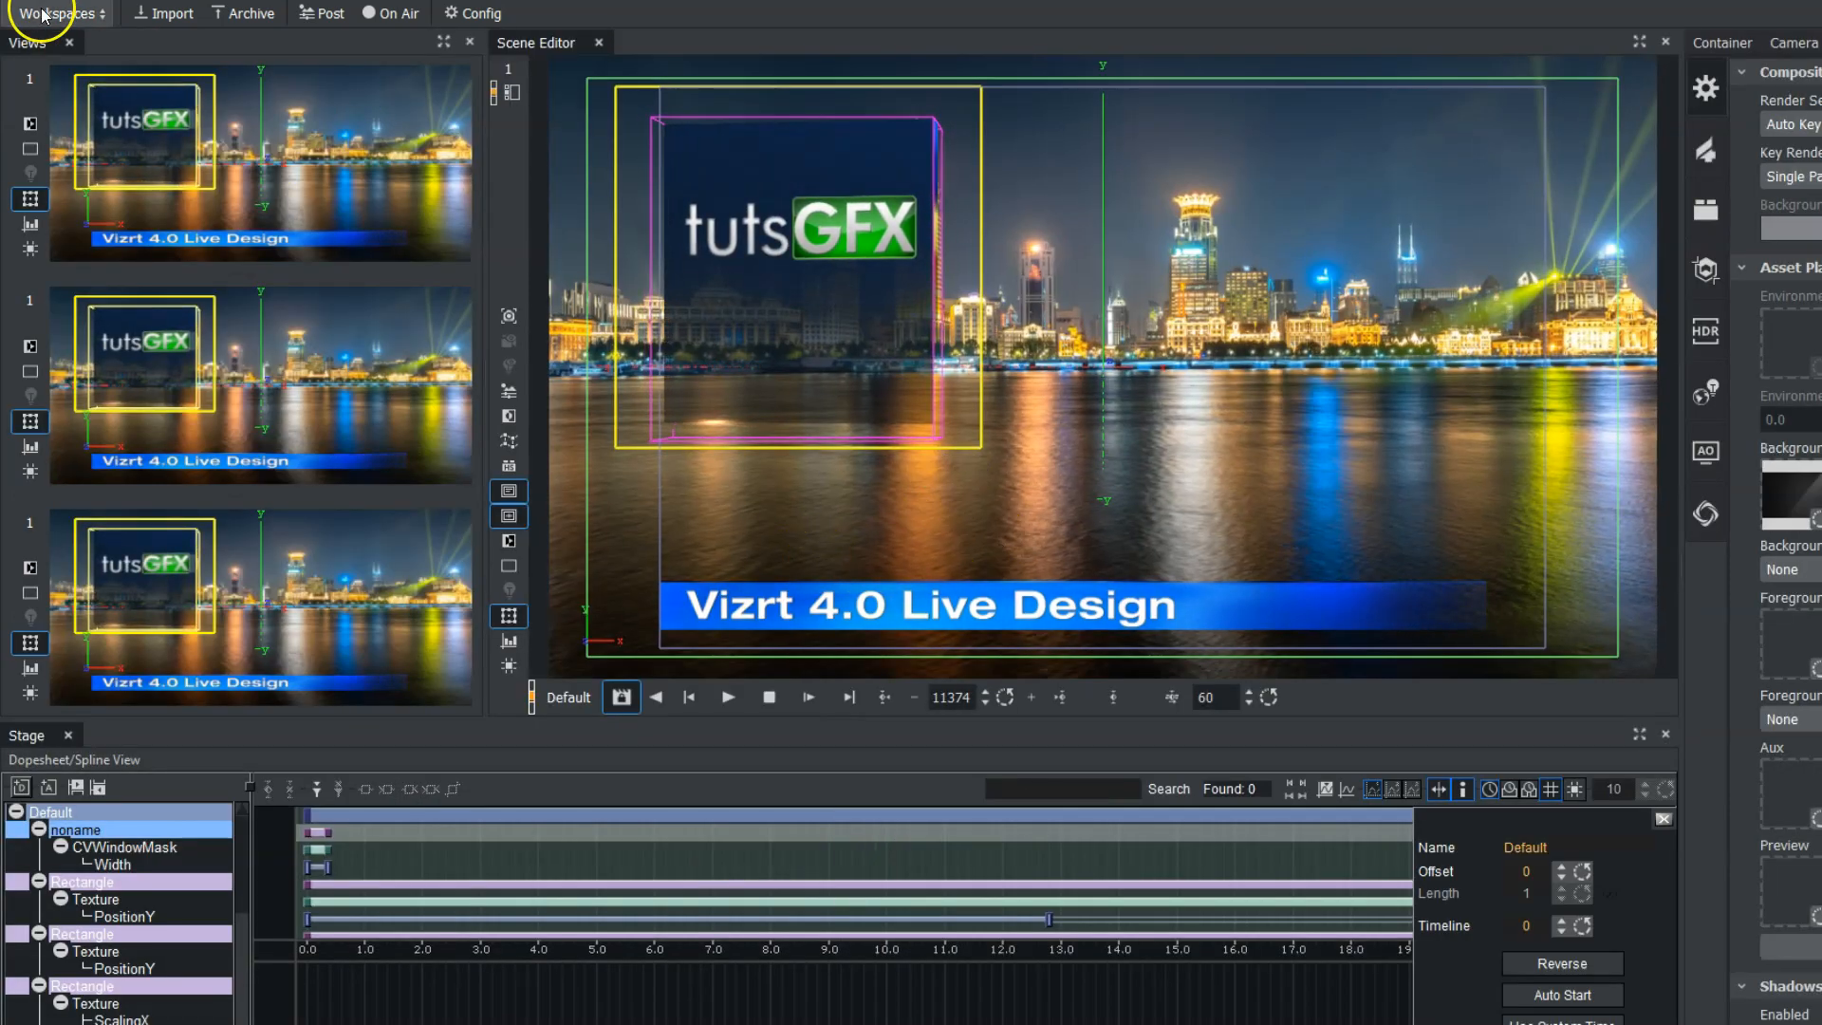
drag(546, 43, 243, 130)
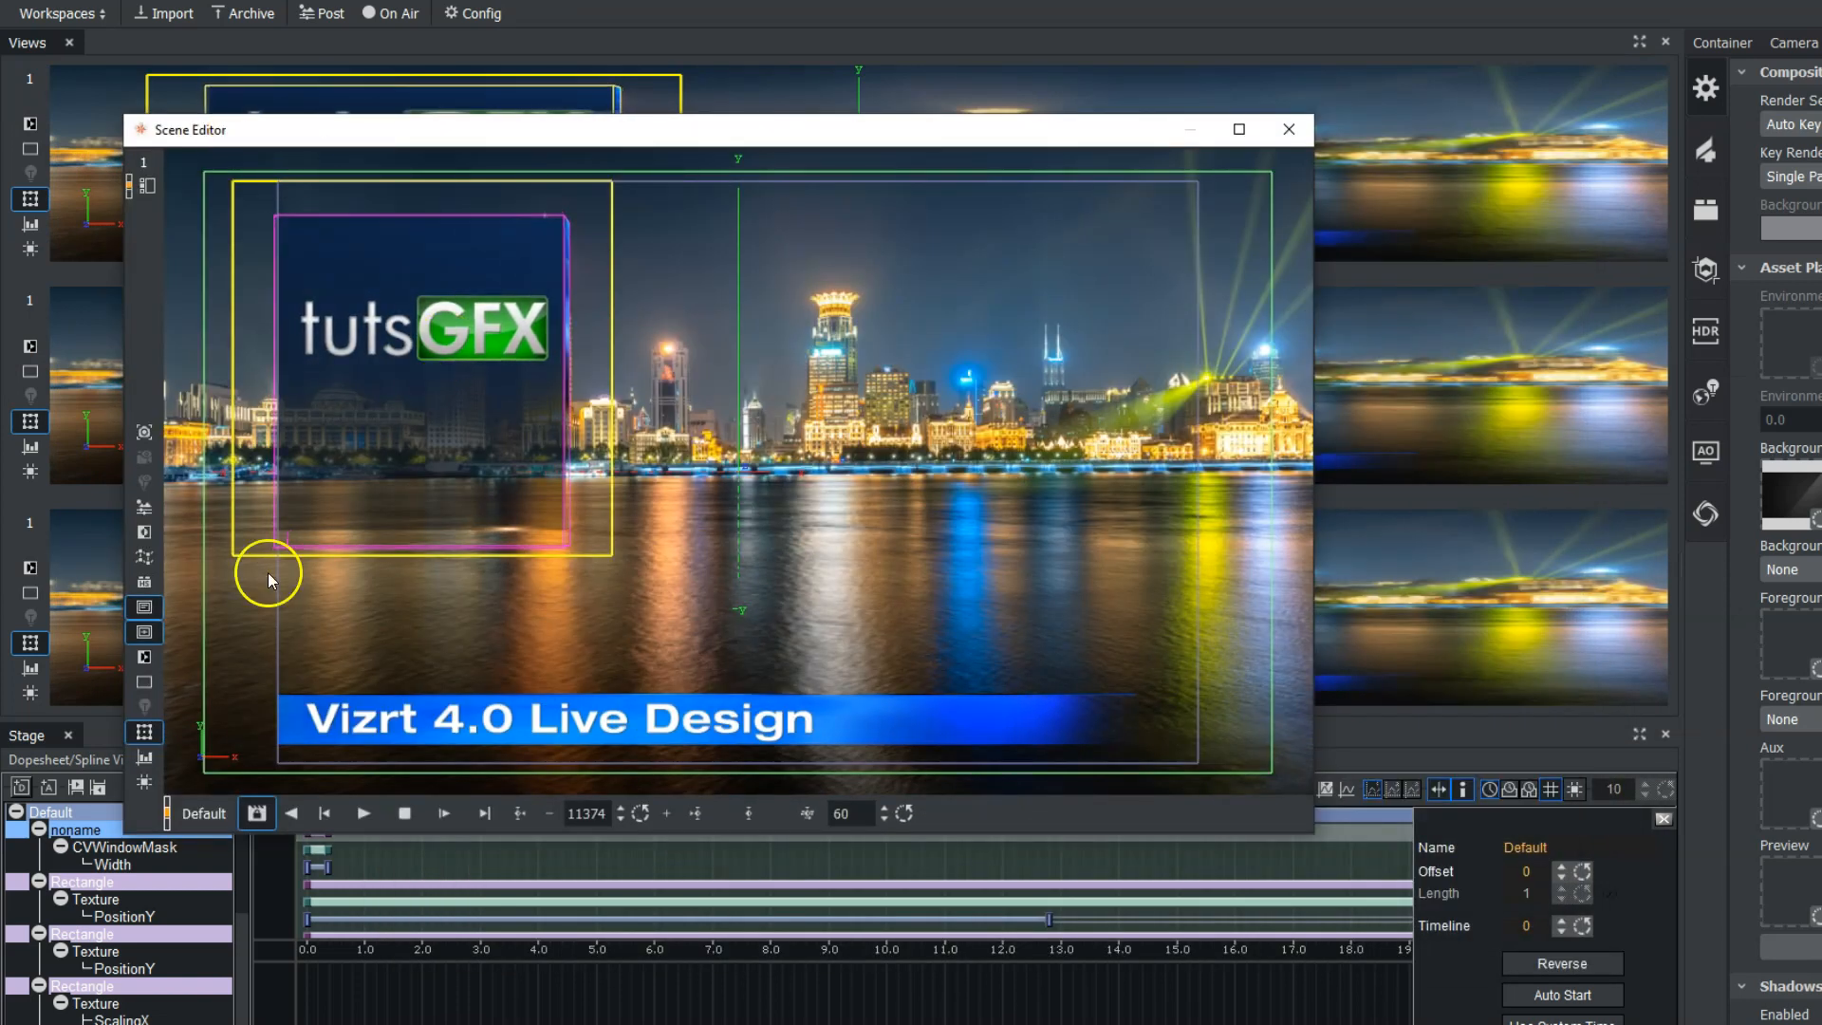